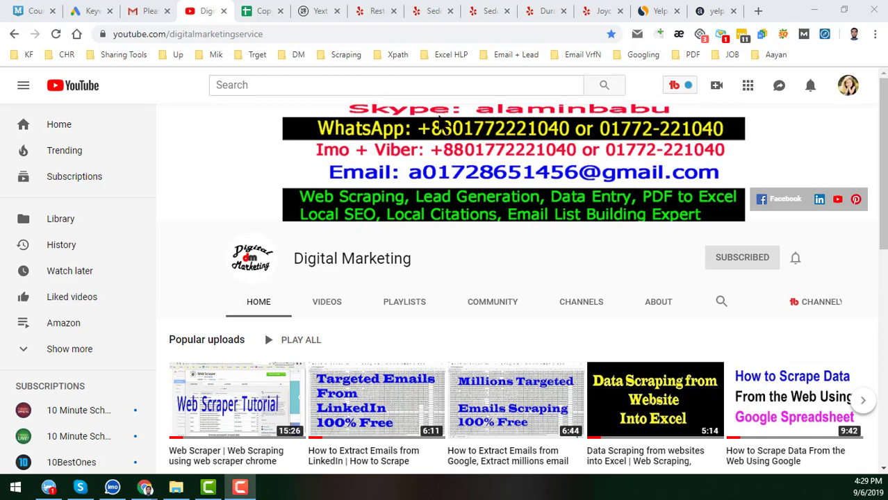
- Switch to the 'Copy of Business Information for Local Citations' spreadsheet tab
{"action": "left_click", "coordinate": [269, 15]}
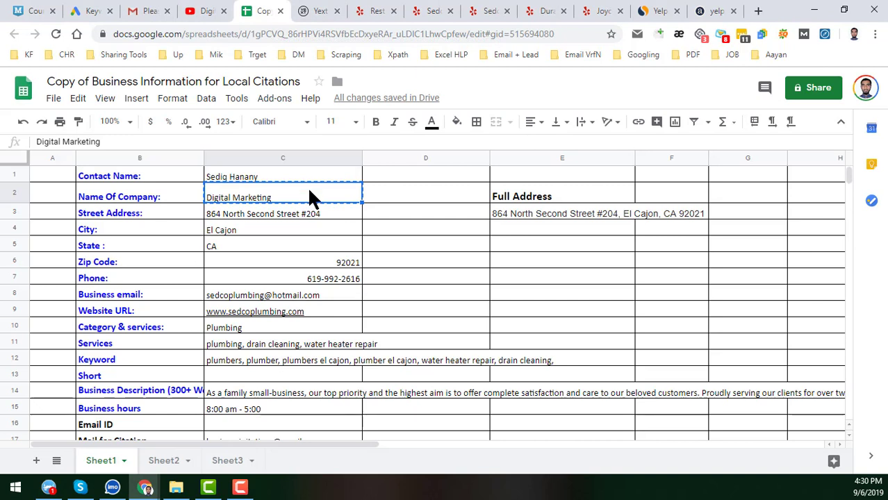
{"action": "left_click", "coordinate": [187, 199]}
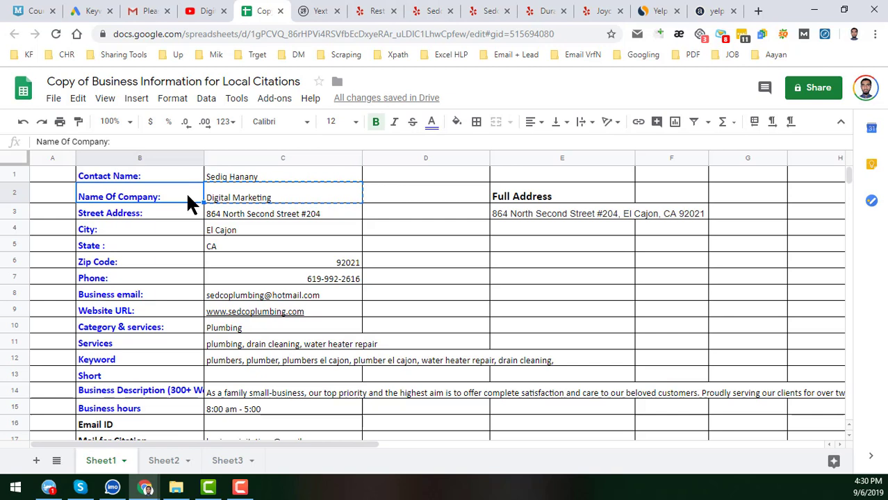
{"action": "left_click", "coordinate": [217, 197]}
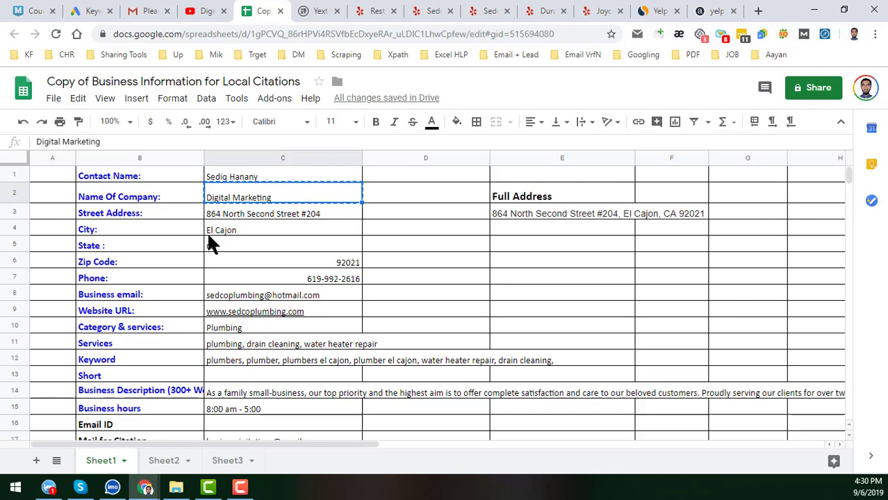
{"action": "left_click", "coordinate": [176, 176]}
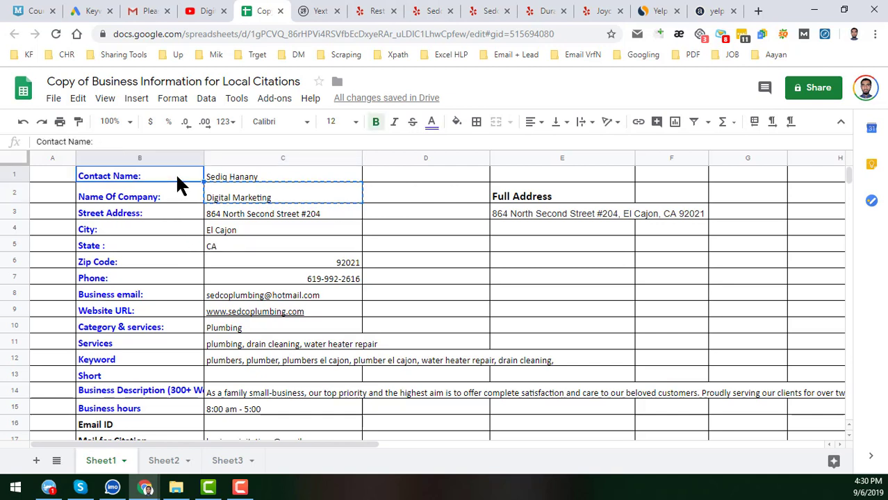
{"action": "left_click", "coordinate": [228, 177]}
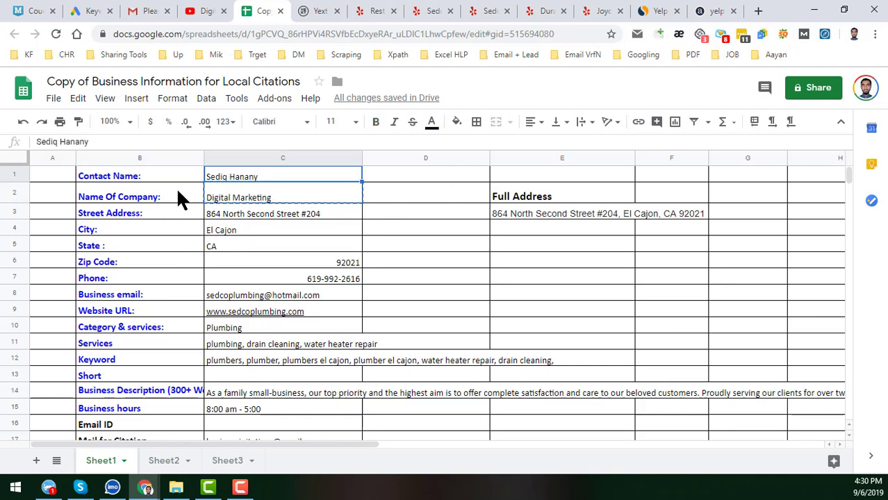
{"action": "left_click", "coordinate": [172, 197]}
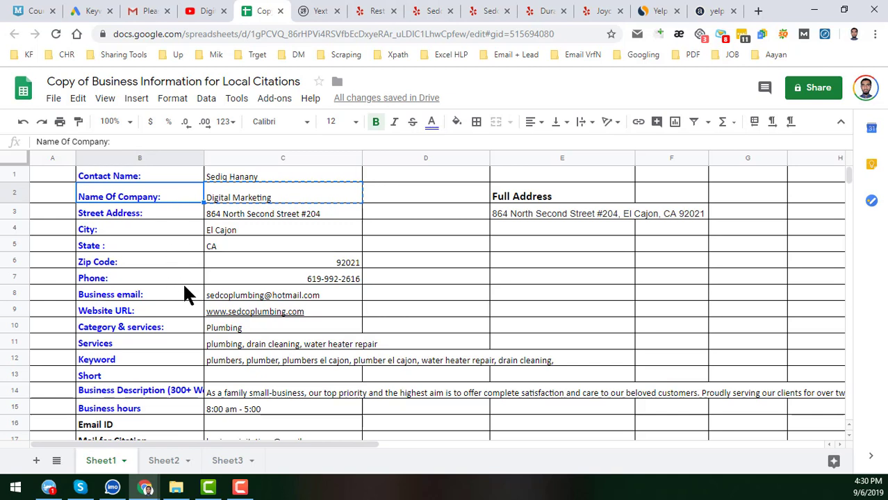
{"action": "left_click", "coordinate": [246, 285]}
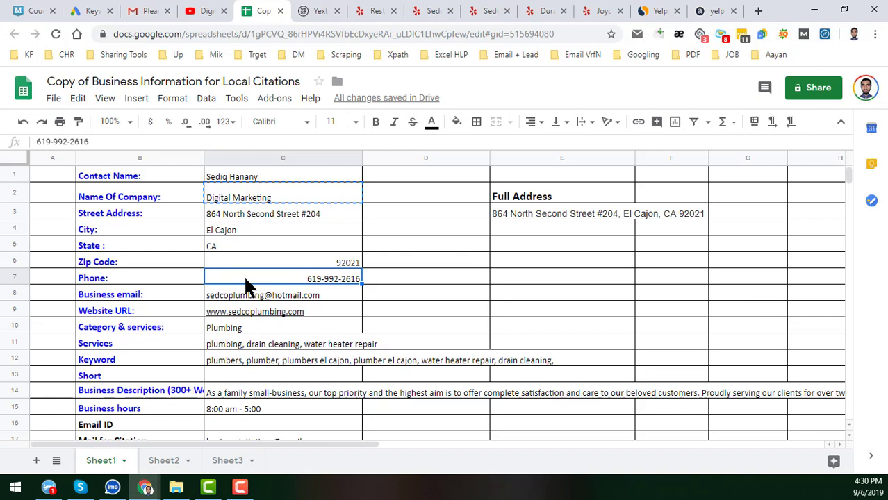
{"action": "left_click", "coordinate": [150, 274]}
{"action": "left_click", "coordinate": [188, 289]}
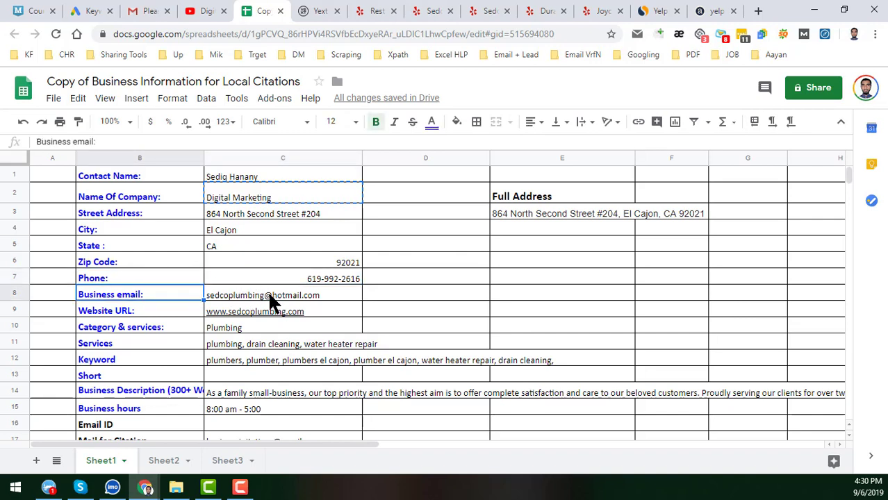
{"action": "left_click", "coordinate": [268, 290]}
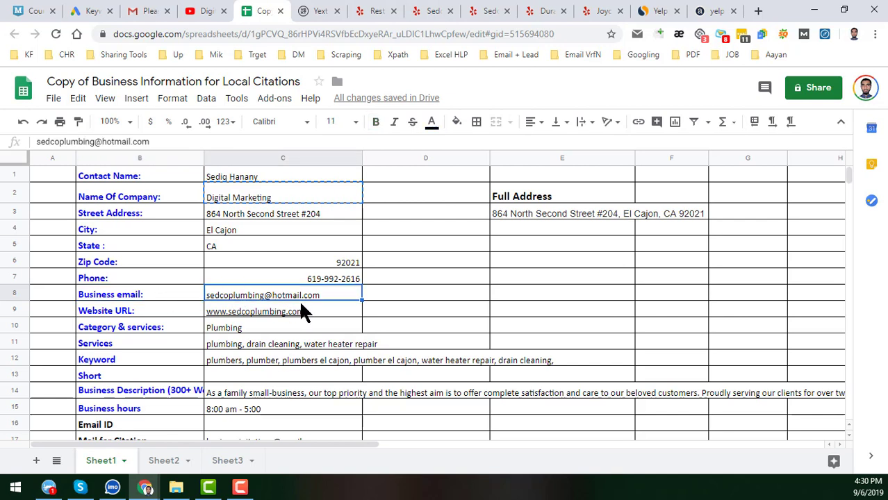
{"action": "left_click", "coordinate": [383, 294]}
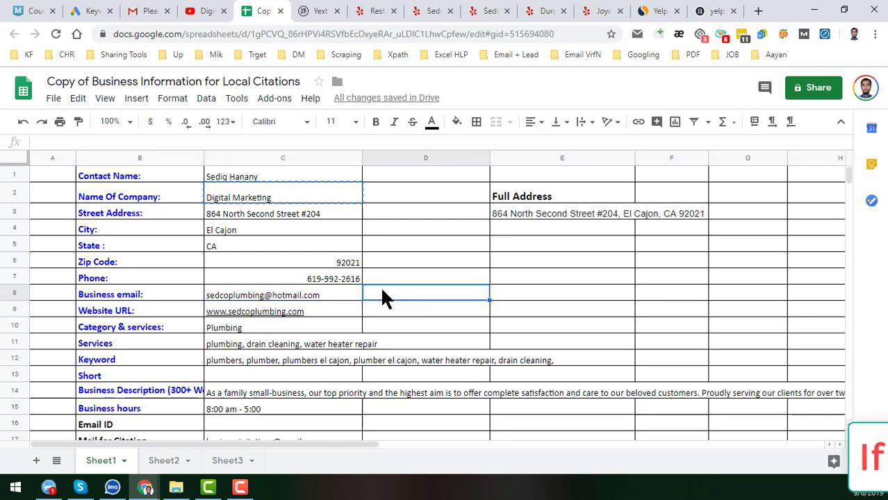
{"action": "left_click", "coordinate": [162, 314]}
{"action": "left_click", "coordinate": [338, 318]}
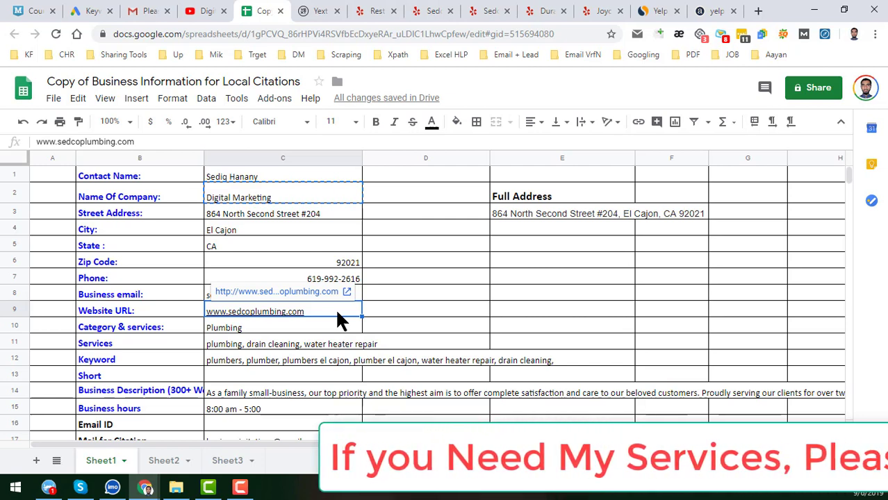
{"action": "left_click", "coordinate": [381, 313]}
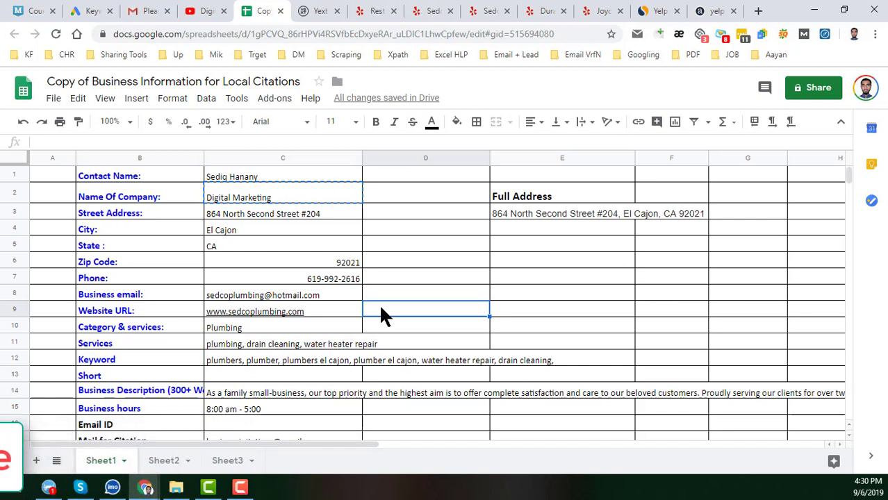
{"action": "left_click", "coordinate": [332, 311]}
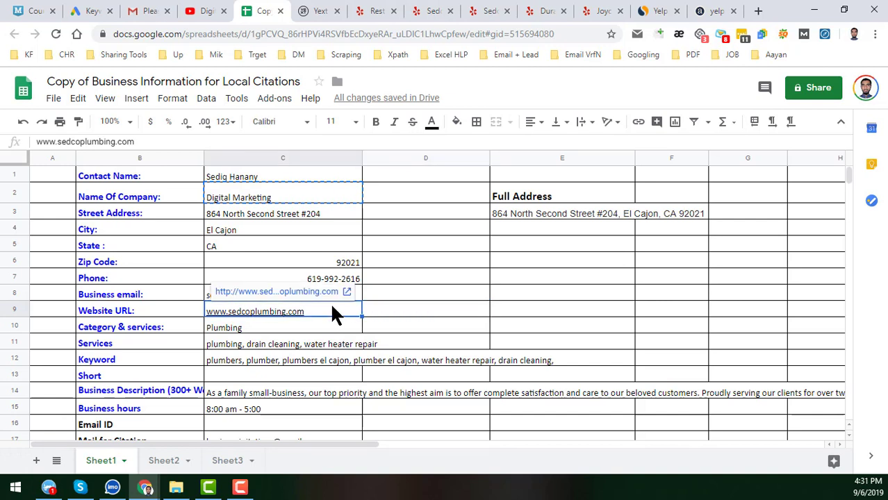
- Review the sheet's company name, 8:00 am - 5:00 hours, address, contact and Plumbing category, then go to Yelp
{"action": "left_click", "coordinate": [185, 335]}
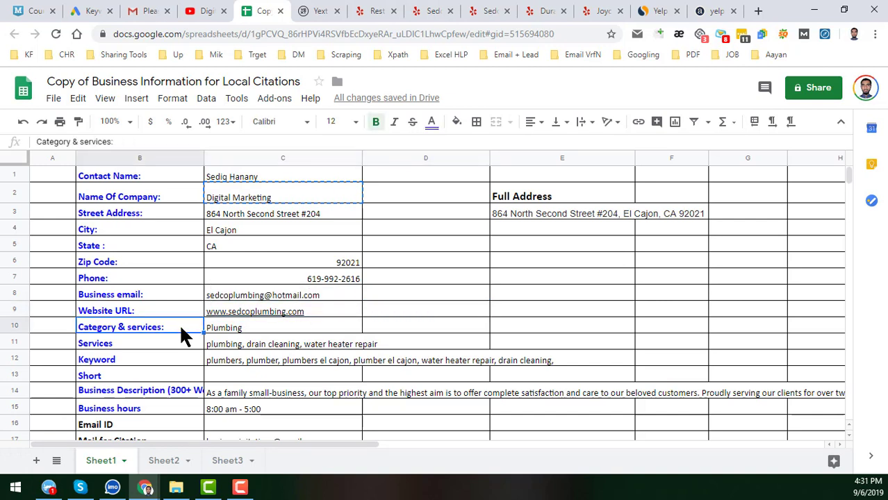
{"action": "scroll", "coordinate": [181, 335], "scroll_direction": "down", "scroll_amount": 1}
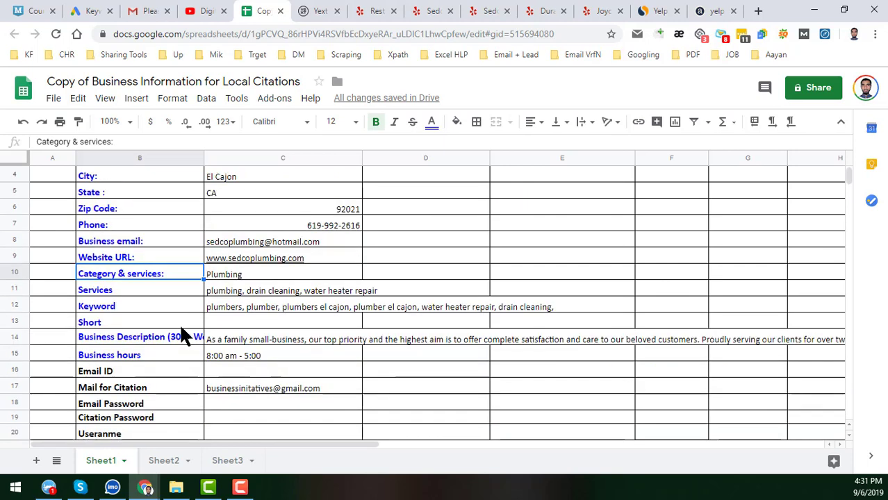
{"action": "scroll", "coordinate": [179, 323], "scroll_direction": "up", "scroll_amount": 1}
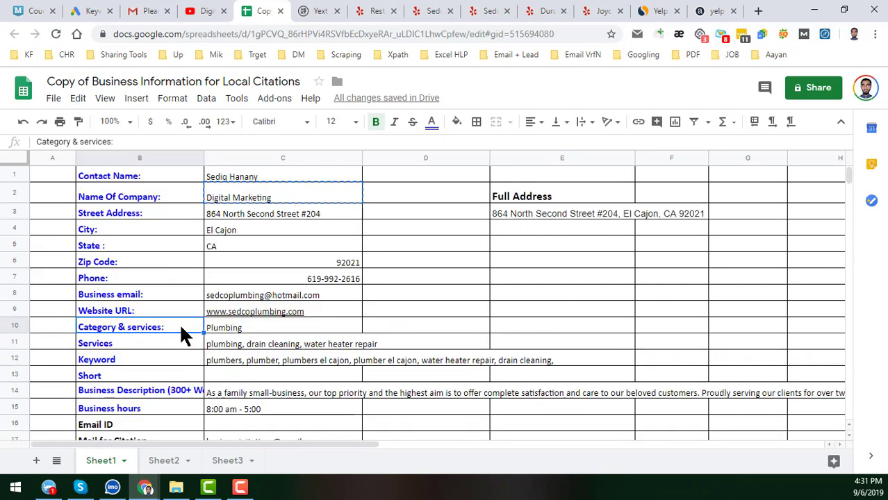
{"action": "left_click", "coordinate": [305, 194]}
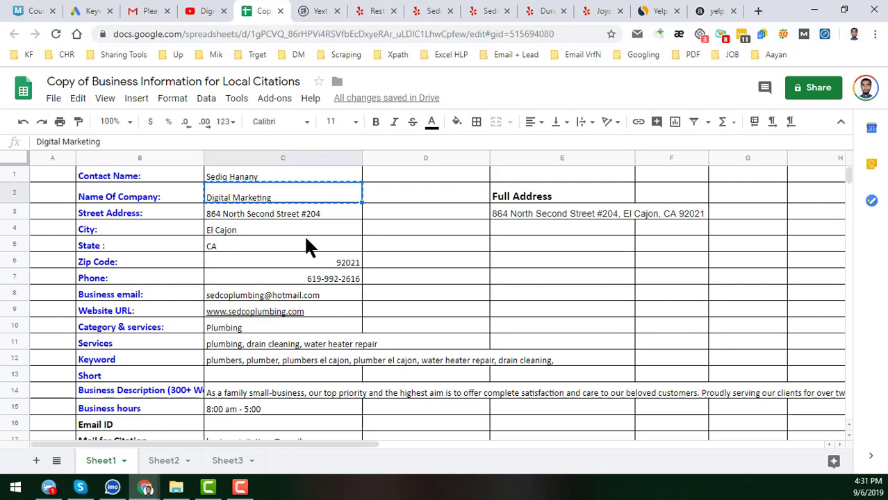
{"action": "scroll", "coordinate": [308, 247], "scroll_direction": "down", "scroll_amount": 2}
{"action": "left_click", "coordinate": [281, 289]}
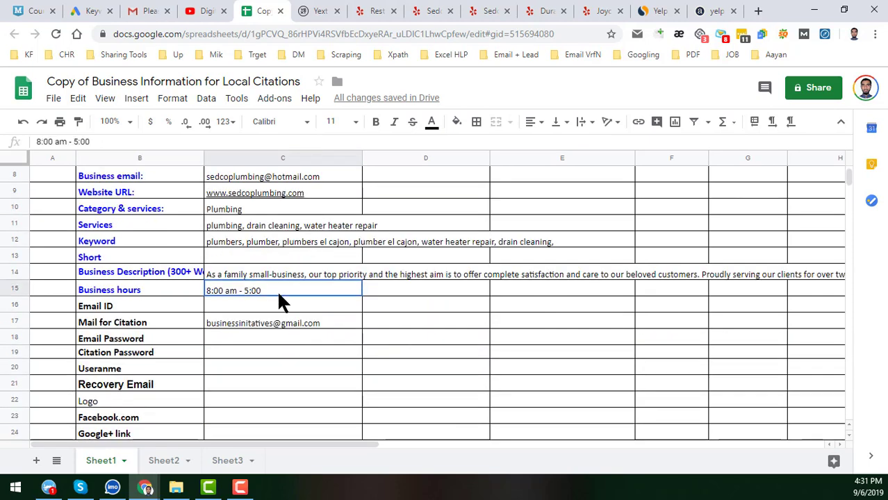
{"action": "scroll", "coordinate": [275, 292], "scroll_direction": "up", "scroll_amount": 2}
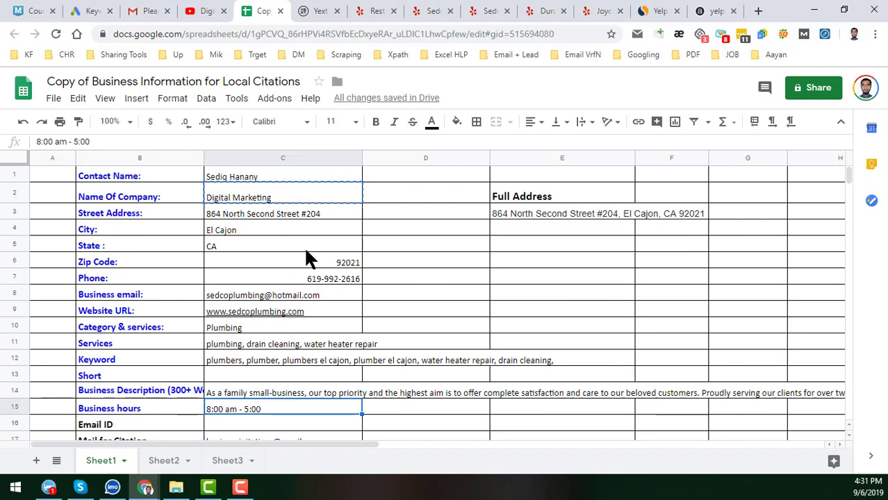
{"action": "left_click", "coordinate": [322, 221]}
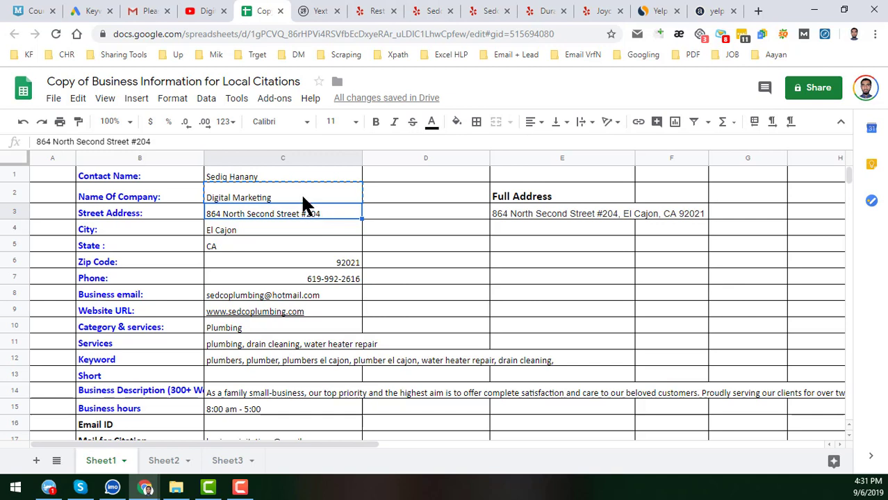
{"action": "left_click", "coordinate": [289, 169]}
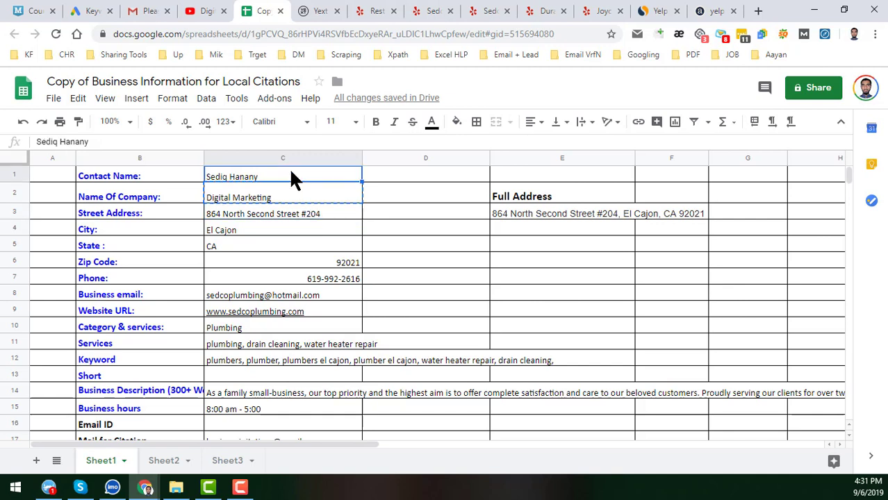
{"action": "left_click", "coordinate": [311, 329]}
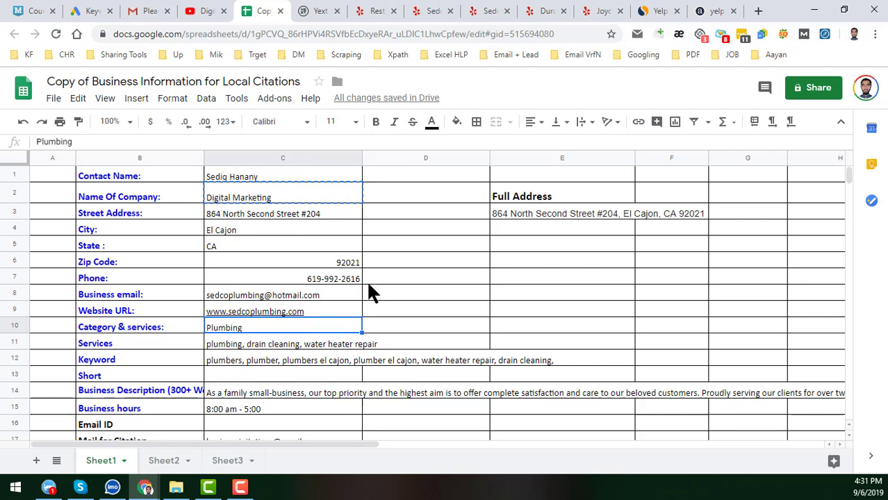
{"action": "left_click", "coordinate": [379, 16]}
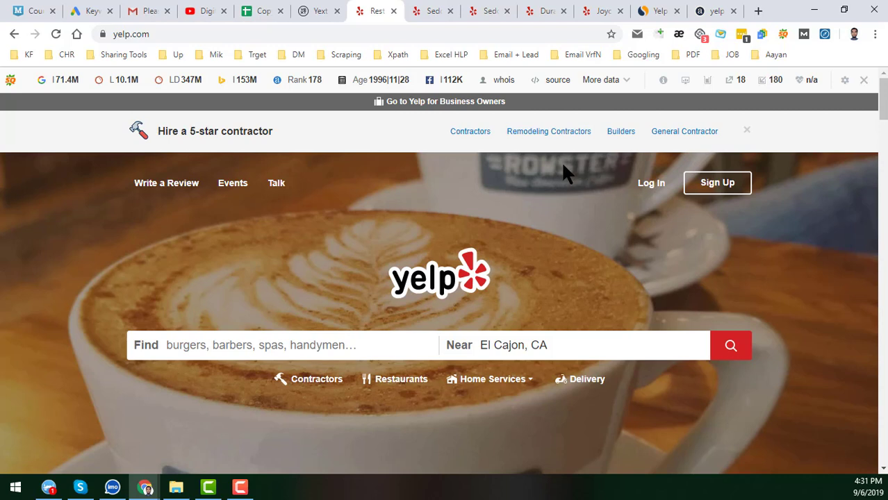
- Paste 'Digital Marketing' from the sheet into Yelp's Find box near El Cajon, CA
{"action": "scroll", "coordinate": [271, 208], "scroll_direction": "down", "scroll_amount": 2}
{"action": "left_click", "coordinate": [281, 233]}
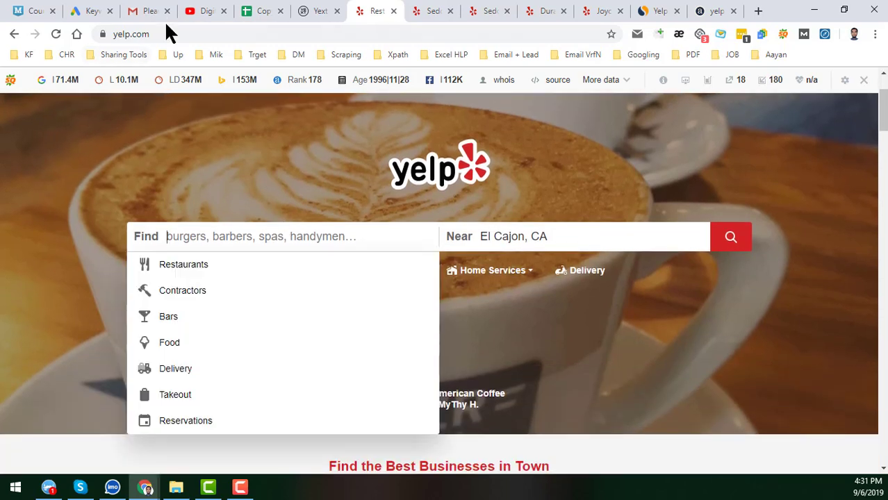
{"action": "left_click", "coordinate": [256, 11]}
{"action": "left_click", "coordinate": [240, 201]}
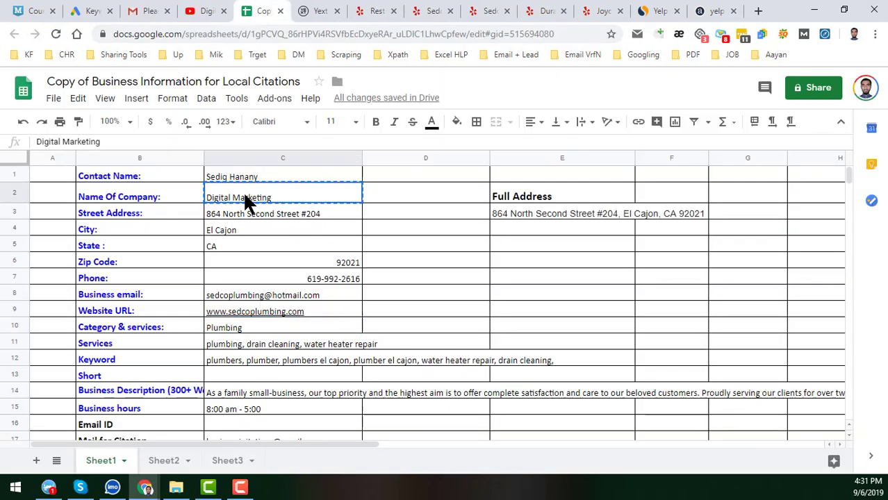
{"action": "left_click", "coordinate": [382, 11]}
{"action": "key", "text": "ctrl+v"}
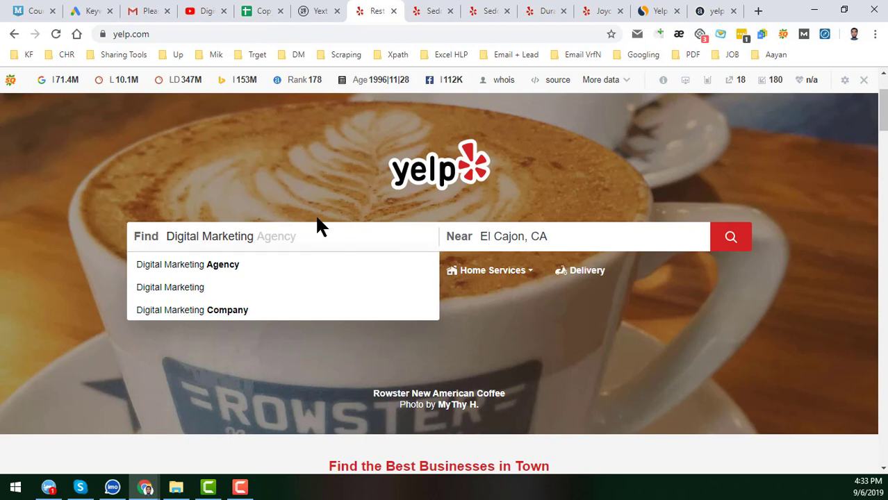
- Search Digital Marketing in El Cajon, then start Add a Business as a customer
{"action": "left_click", "coordinate": [734, 245]}
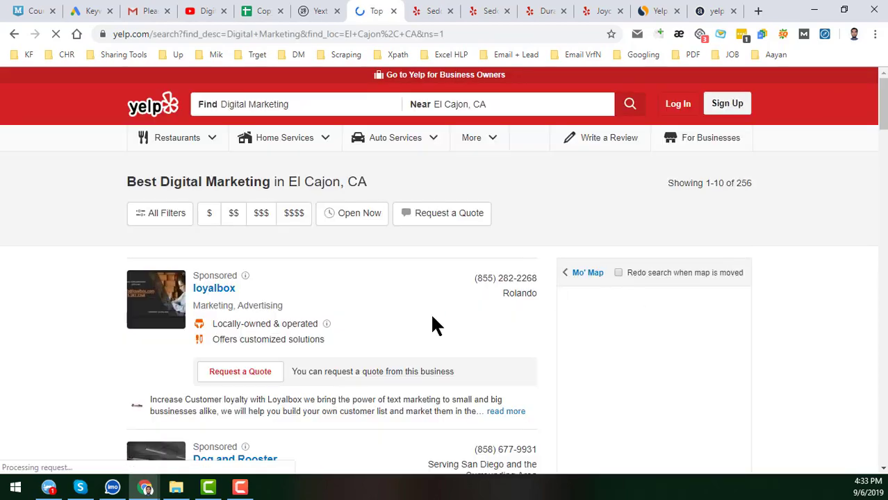
{"action": "scroll", "coordinate": [420, 316], "scroll_direction": "down", "scroll_amount": 12}
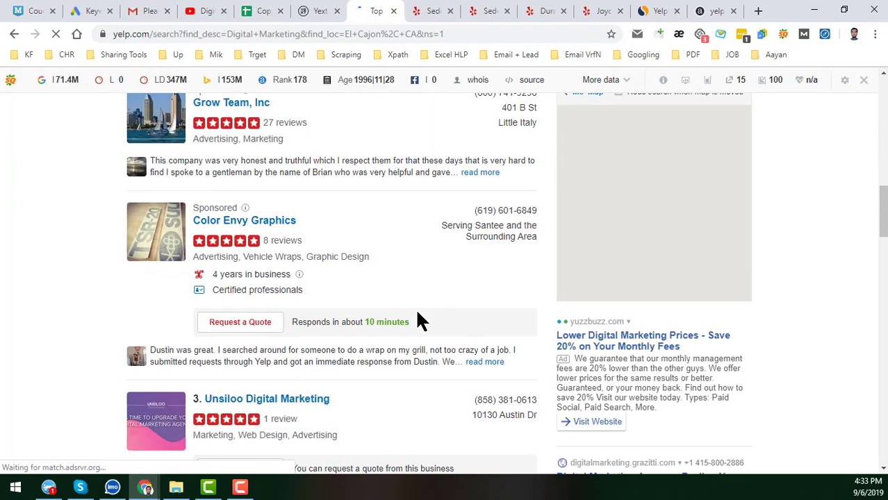
{"action": "scroll", "coordinate": [417, 313], "scroll_direction": "down", "scroll_amount": 8}
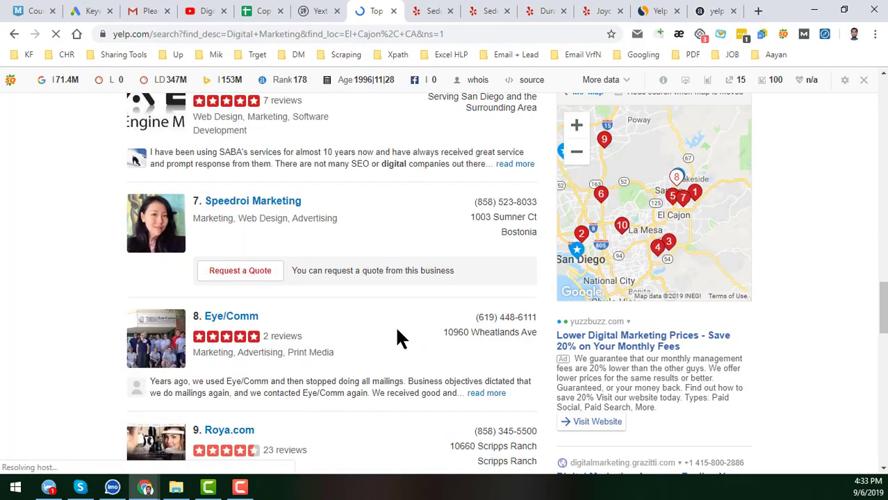
{"action": "scroll", "coordinate": [292, 332], "scroll_direction": "down", "scroll_amount": 8}
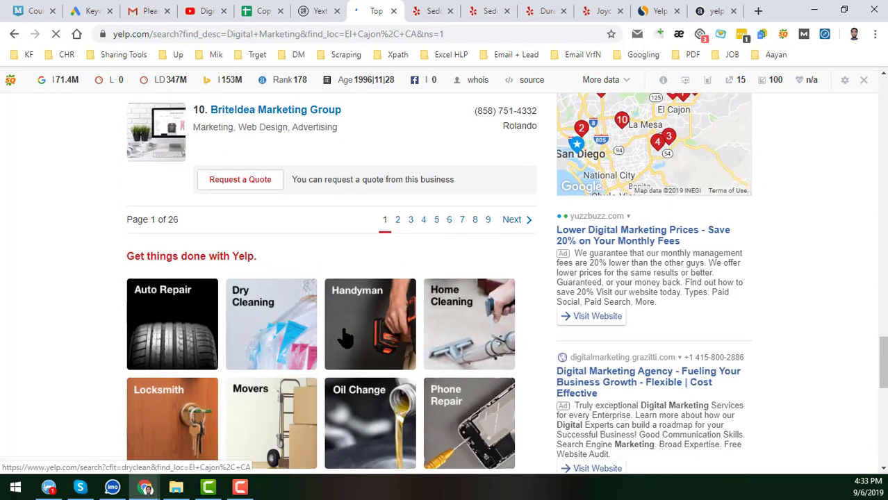
{"action": "scroll", "coordinate": [486, 351], "scroll_direction": "down", "scroll_amount": 6}
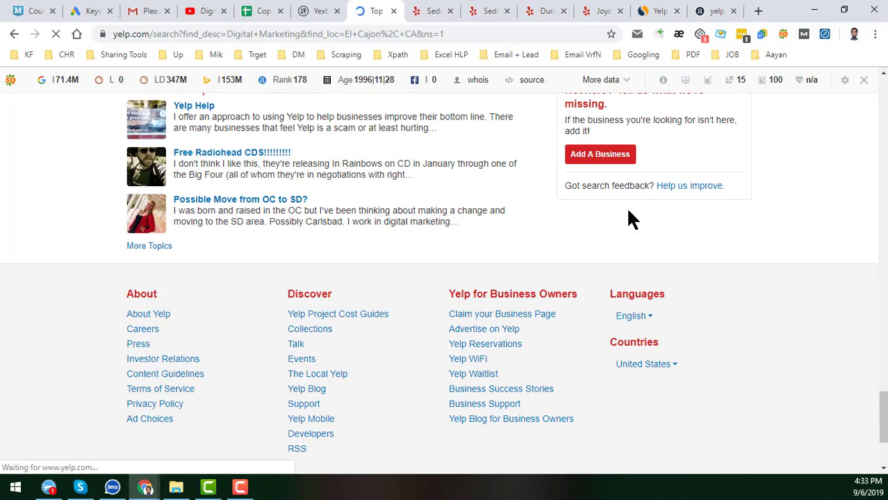
{"action": "left_click", "coordinate": [601, 154]}
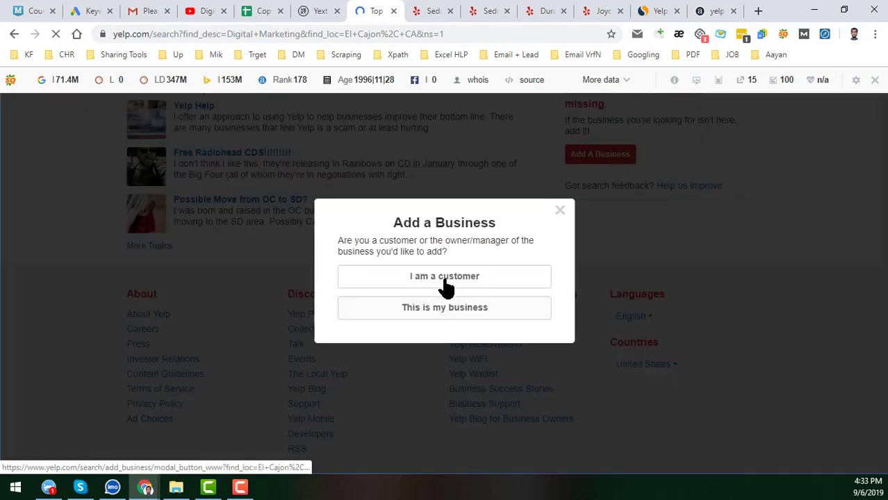
{"action": "left_click", "coordinate": [469, 282]}
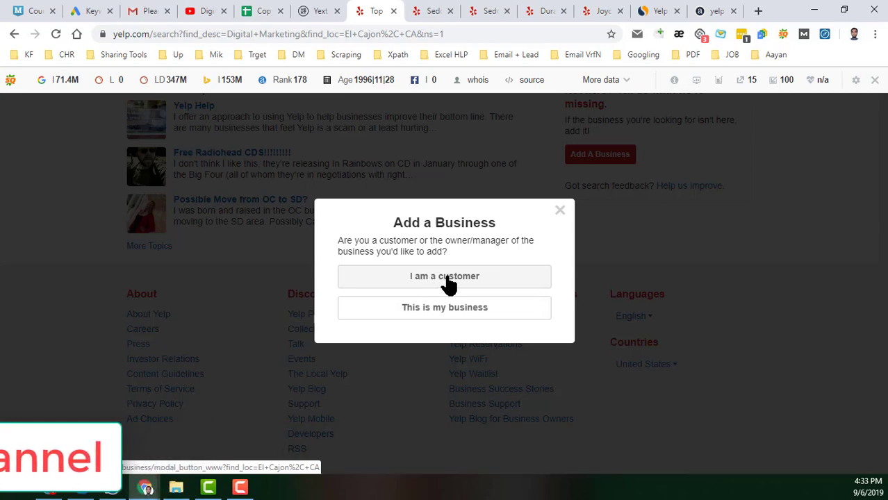
- Confirm adding the business as a customer to reach Yelp's login page
{"action": "left_click", "coordinate": [449, 278]}
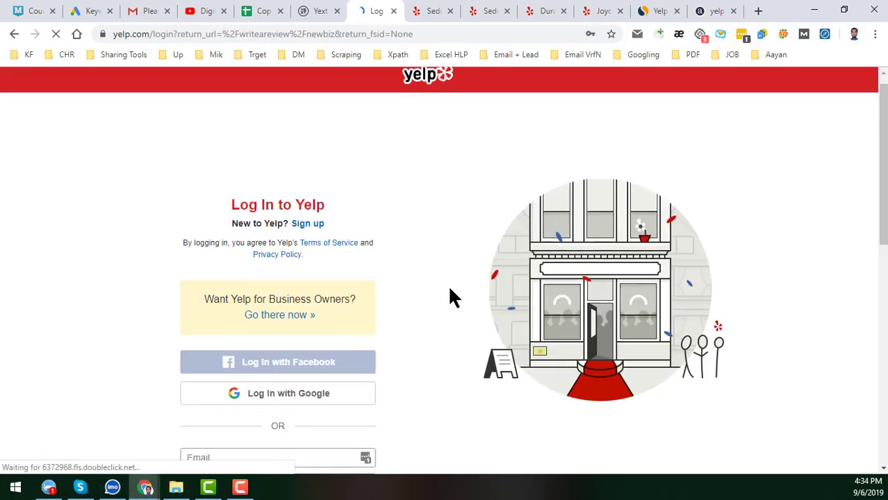
{"action": "scroll", "coordinate": [450, 298], "scroll_direction": "down", "scroll_amount": 3}
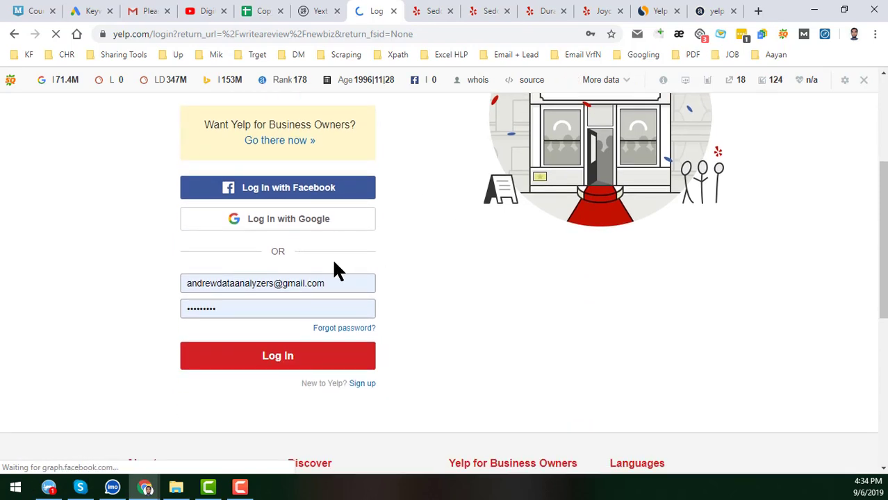
{"action": "scroll", "coordinate": [333, 268], "scroll_direction": "down", "scroll_amount": 2}
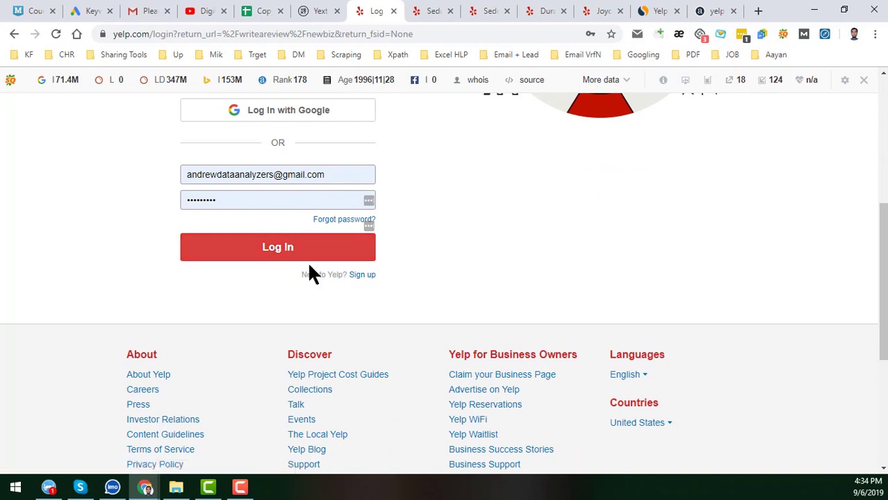
- Open Yelp's sign-up form in a new tab and submit it
{"action": "middle_click", "coordinate": [367, 277]}
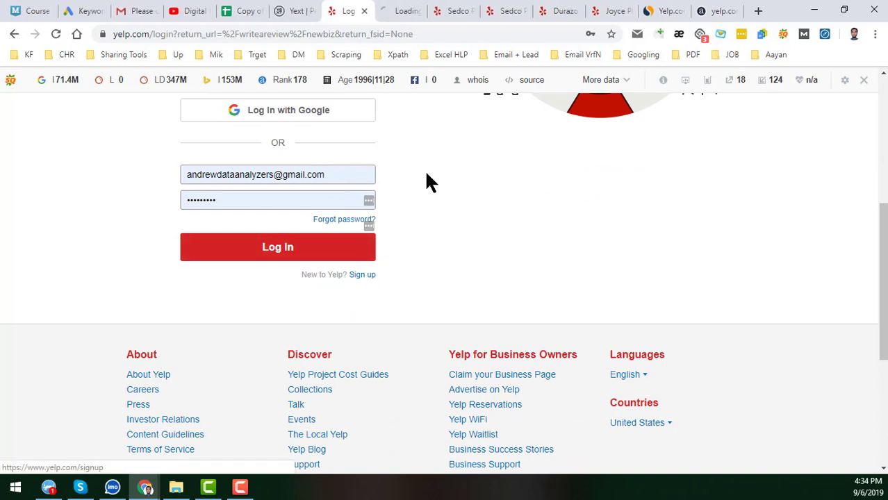
{"action": "left_click", "coordinate": [405, 9]}
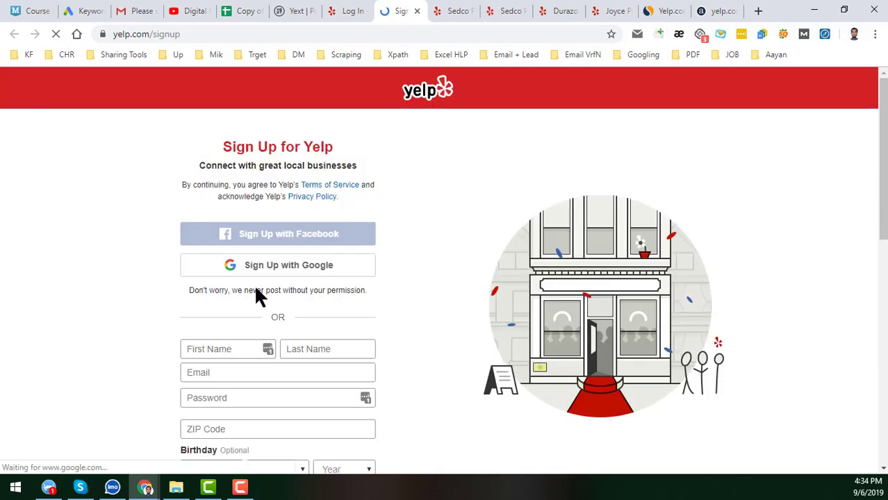
{"action": "scroll", "coordinate": [256, 298], "scroll_direction": "down", "scroll_amount": 2}
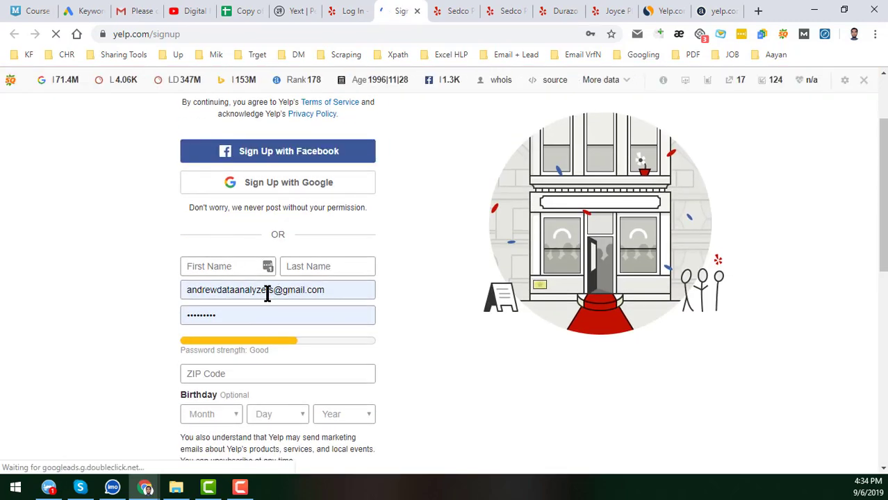
{"action": "scroll", "coordinate": [233, 386], "scroll_direction": "down", "scroll_amount": 2}
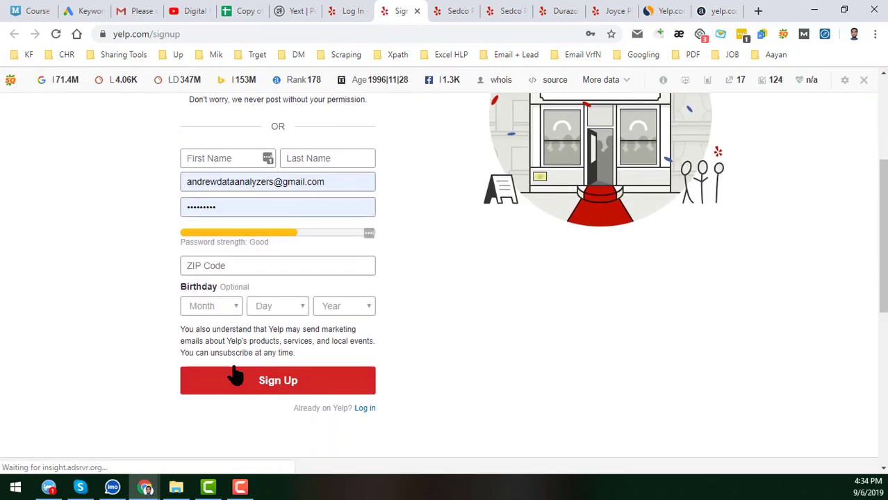
{"action": "left_click", "coordinate": [297, 389]}
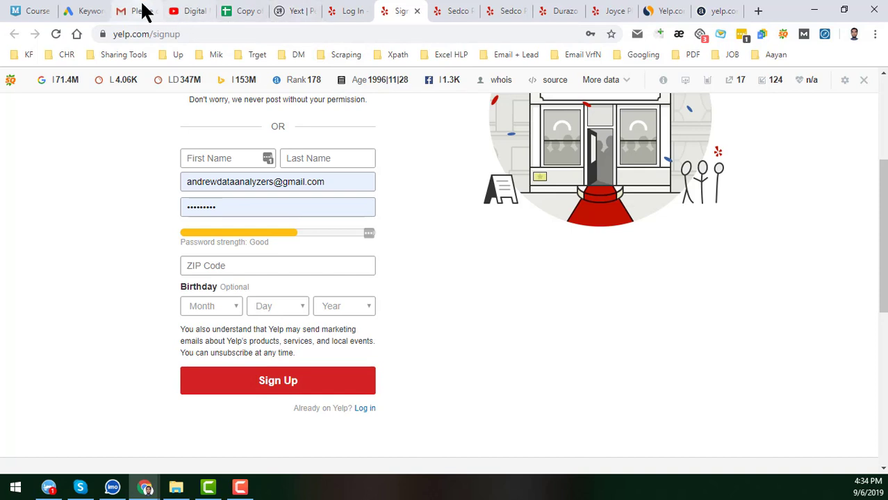
- Read Yelp's 'Please confirm your email' message in Gmail, then close the sign-up tab
{"action": "left_click", "coordinate": [141, 11]}
{"action": "scroll", "coordinate": [411, 290], "scroll_direction": "up", "scroll_amount": 2}
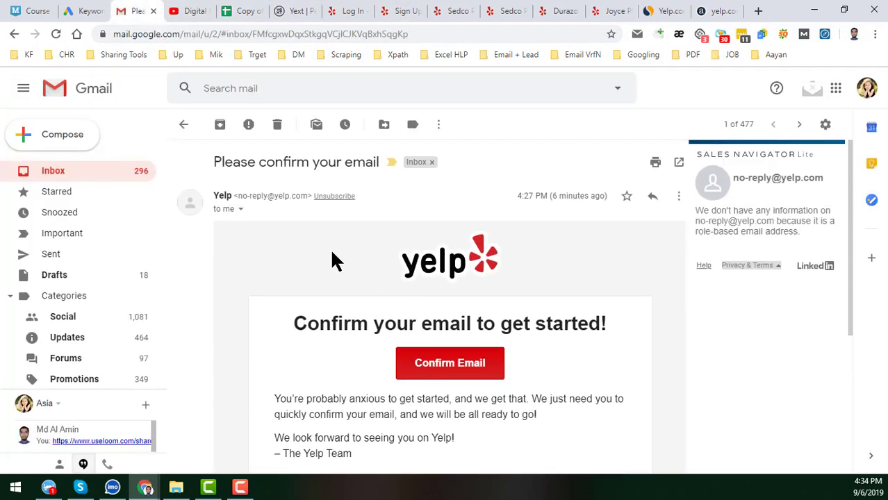
{"action": "scroll", "coordinate": [396, 286], "scroll_direction": "down", "scroll_amount": 2}
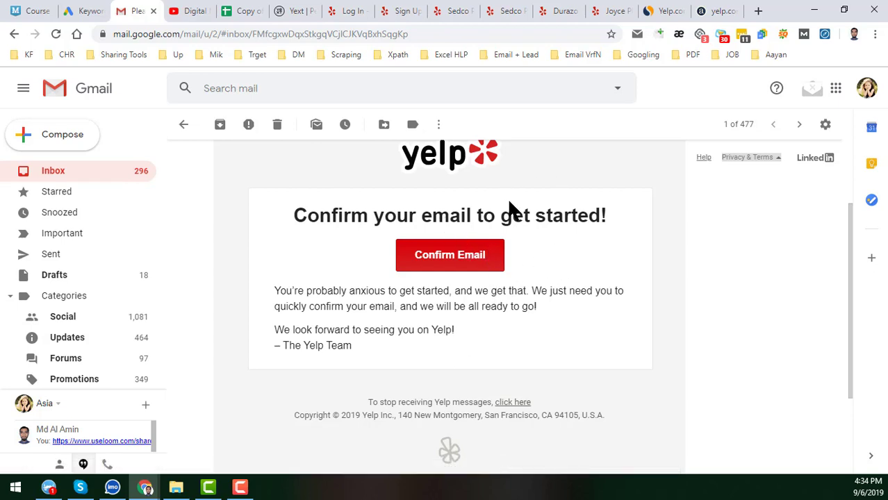
{"action": "left_click", "coordinate": [410, 10]}
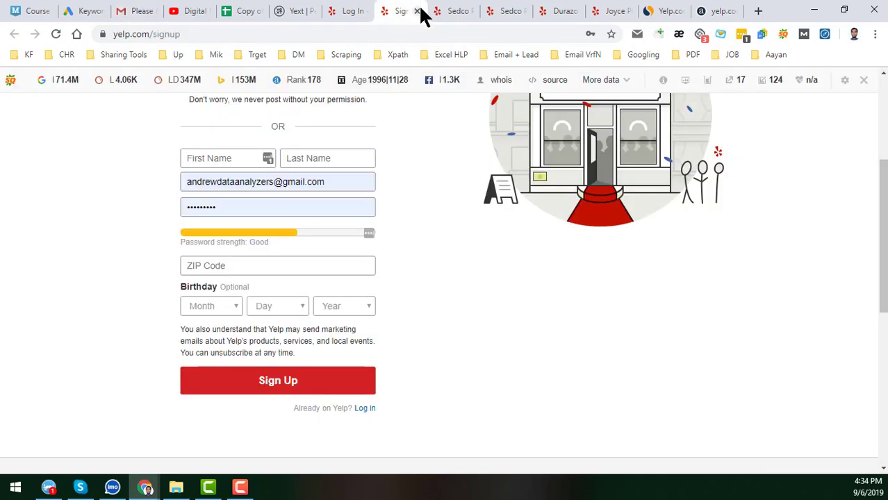
{"action": "left_click", "coordinate": [417, 11]}
{"action": "left_click", "coordinate": [358, 13]}
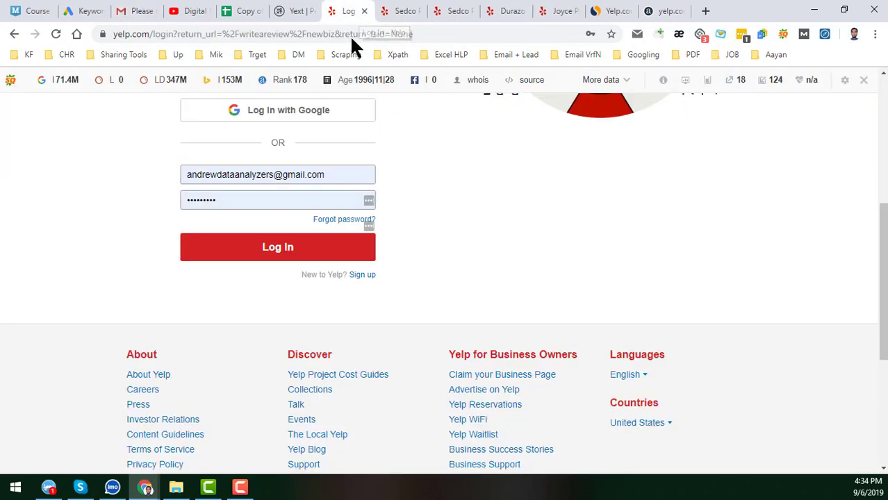
- Log in to Yelp with a different account's e-mail address and password
{"action": "left_click", "coordinate": [330, 174]}
{"action": "key", "text": "ctrl+a"}
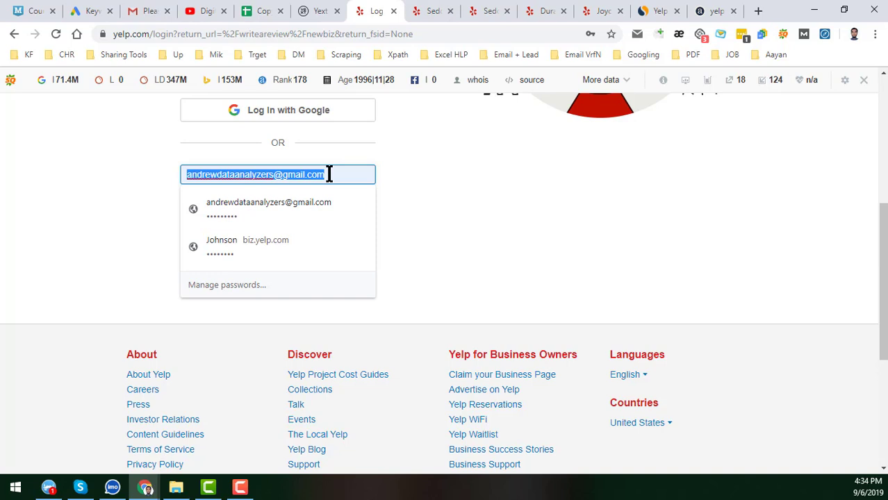
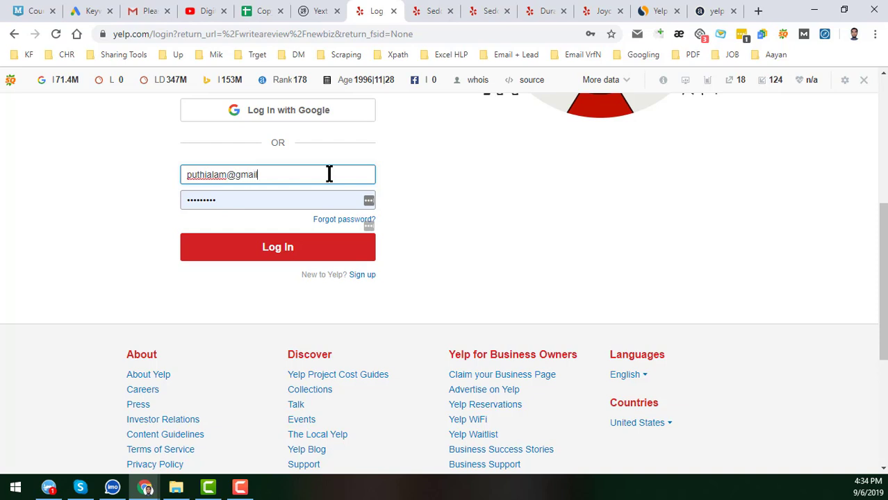
{"action": "left_click", "coordinate": [236, 199]}
{"action": "left_click_drag", "start_coordinate": [232, 198], "coordinate": [125, 203]}
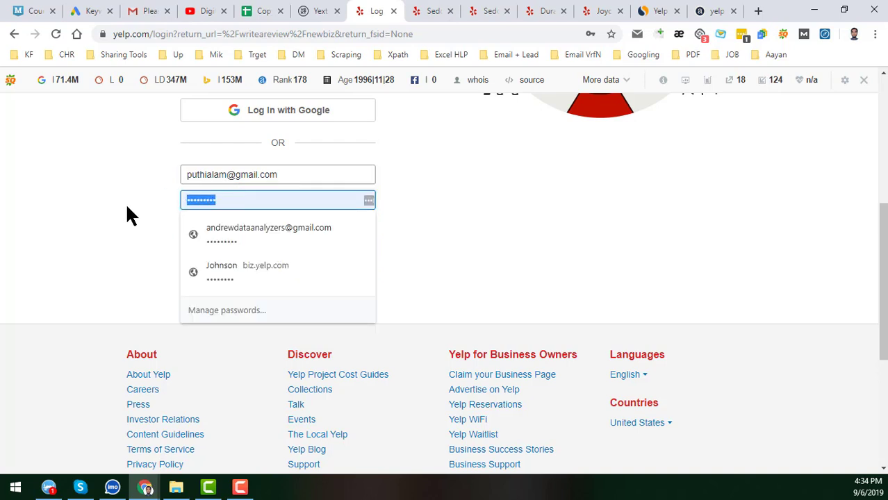
{"action": "key", "text": "BackSpace"}
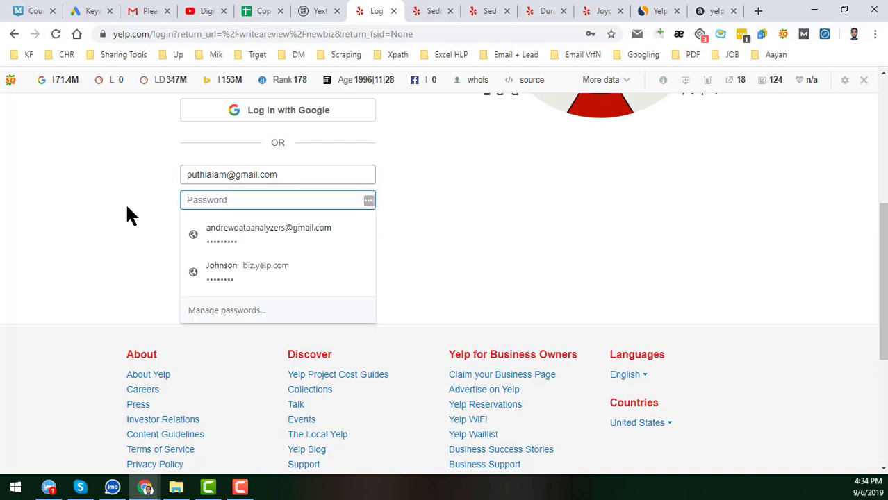
{"action": "type", "text": "••••••••••"}
{"action": "left_click", "coordinate": [97, 226]}
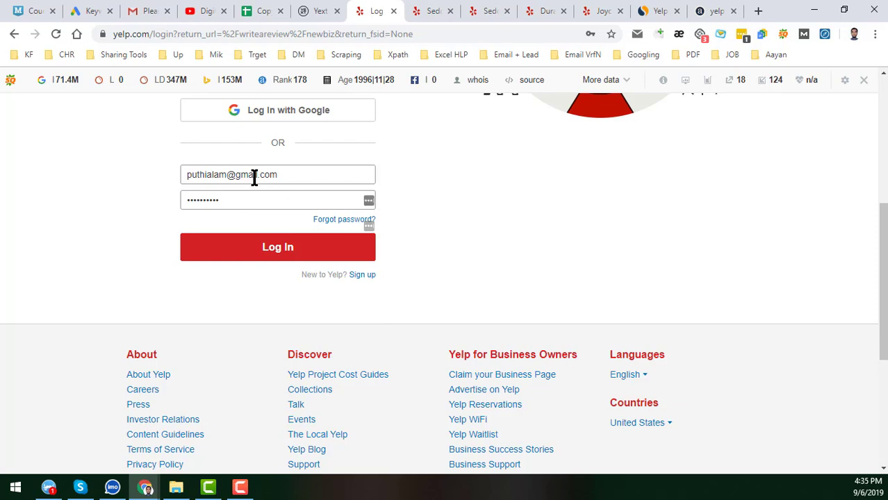
{"action": "left_click", "coordinate": [287, 250]}
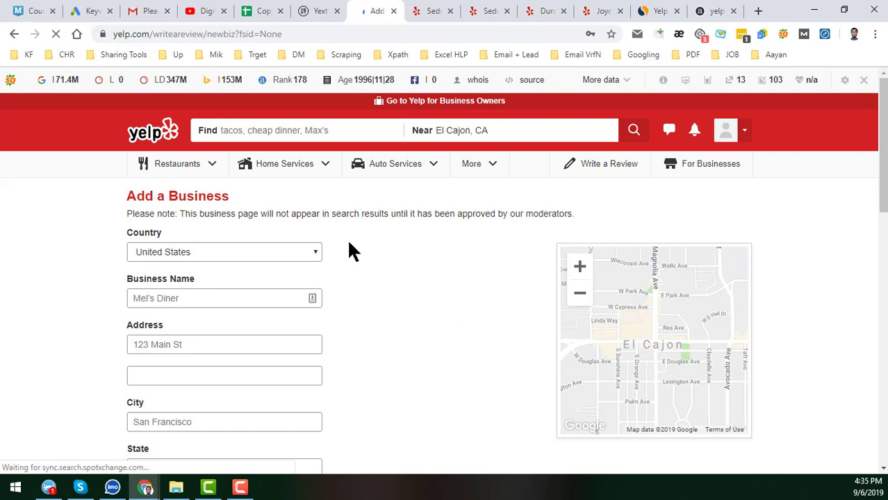
- Paste Digital Marketing from the sheet into the Business Name field
{"action": "scroll", "coordinate": [353, 247], "scroll_direction": "down", "scroll_amount": 2}
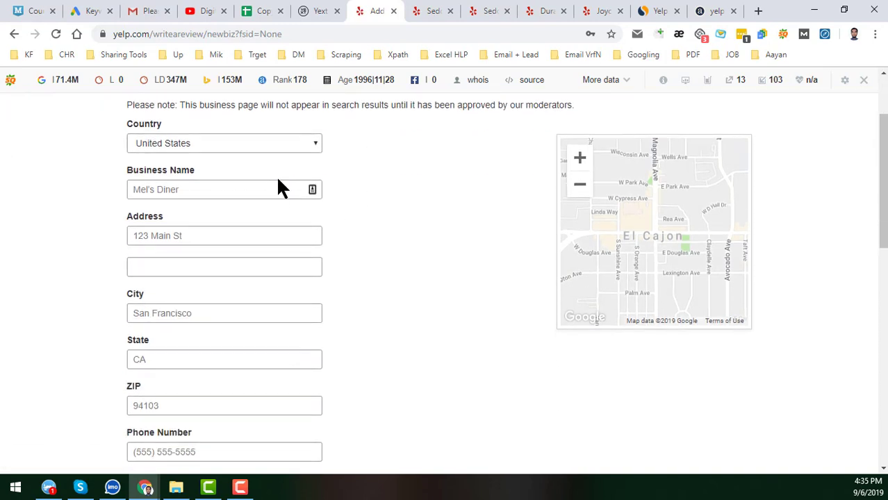
{"action": "left_click", "coordinate": [243, 190]}
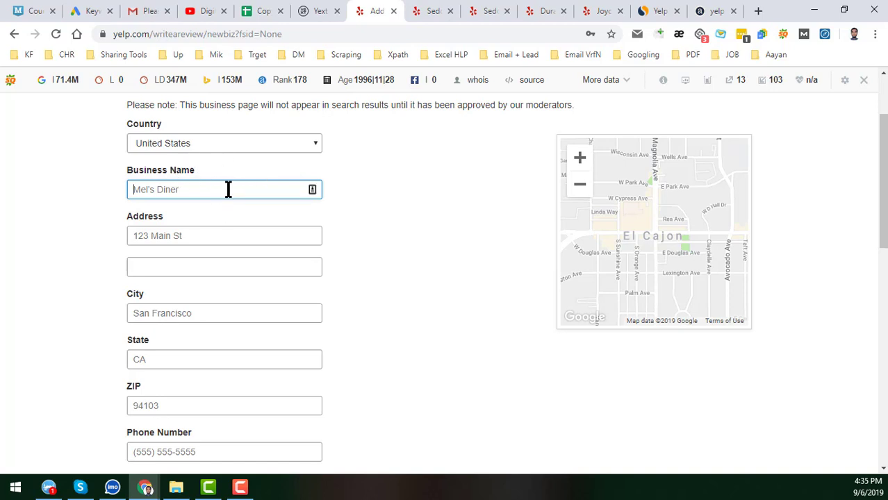
{"action": "left_click_drag", "start_coordinate": [317, 10], "coordinate": [258, 10]}
{"action": "left_click", "coordinate": [322, 10]}
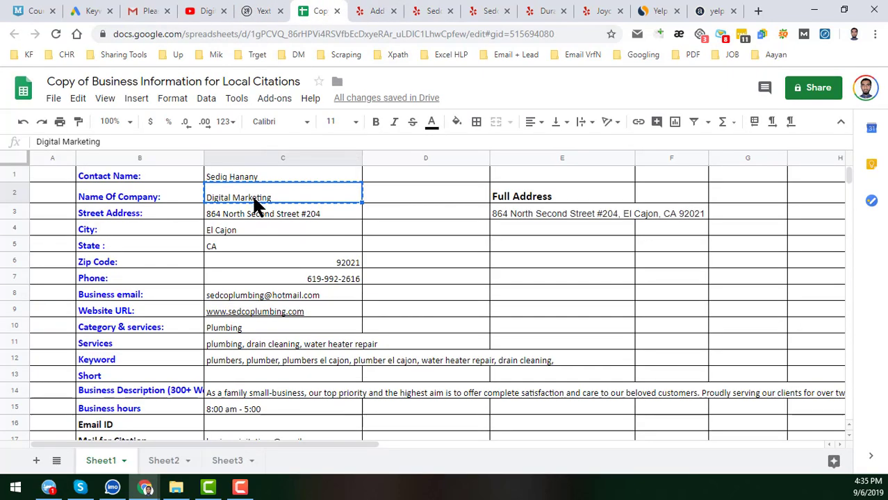
{"action": "left_click", "coordinate": [379, 11]}
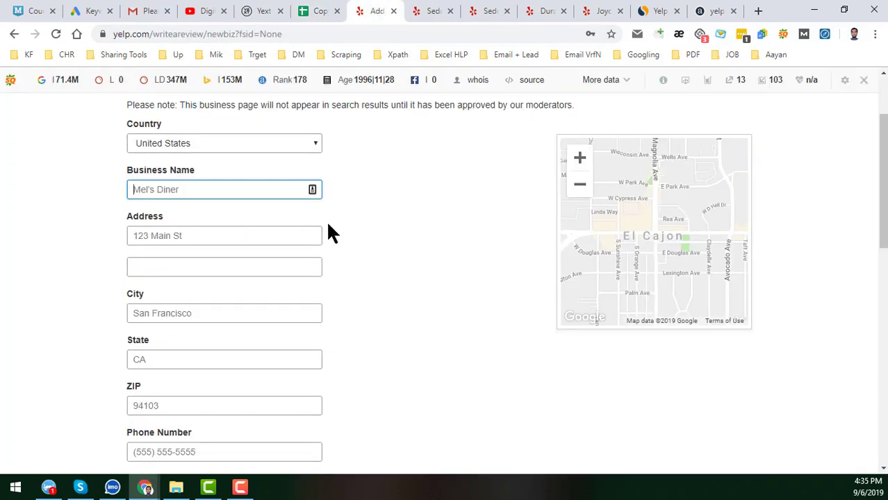
{"action": "type", "text": "Digital Marketing"}
{"action": "left_click", "coordinate": [196, 236]}
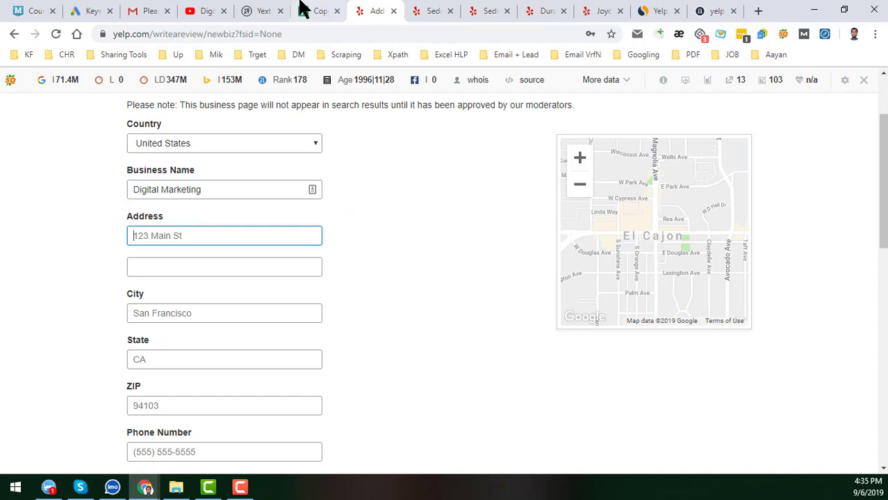
{"action": "left_click", "coordinate": [313, 10]}
{"action": "left_click", "coordinate": [270, 216]}
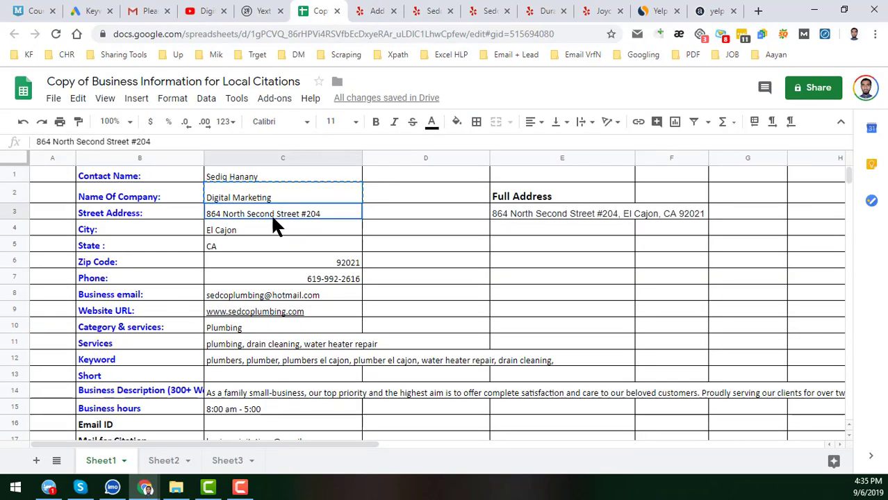
{"action": "key", "text": "ctrl+c"}
{"action": "left_click", "coordinate": [377, 10]}
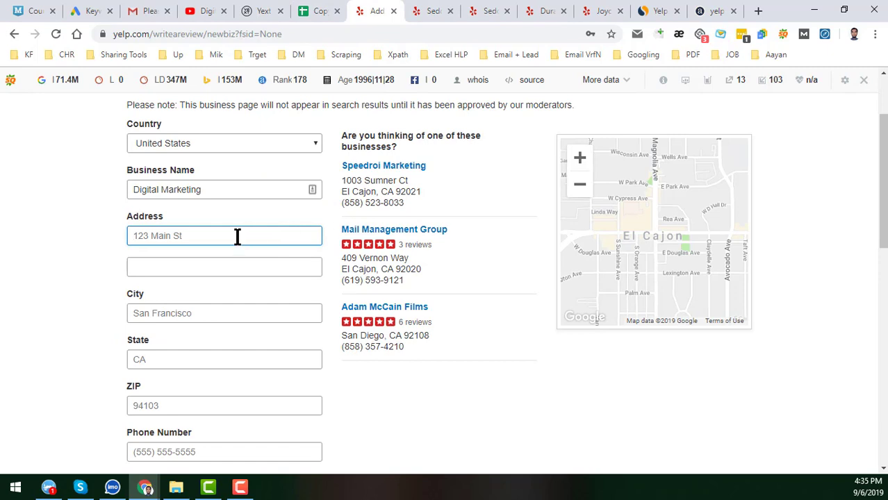
{"action": "key", "text": "ctrl+v"}
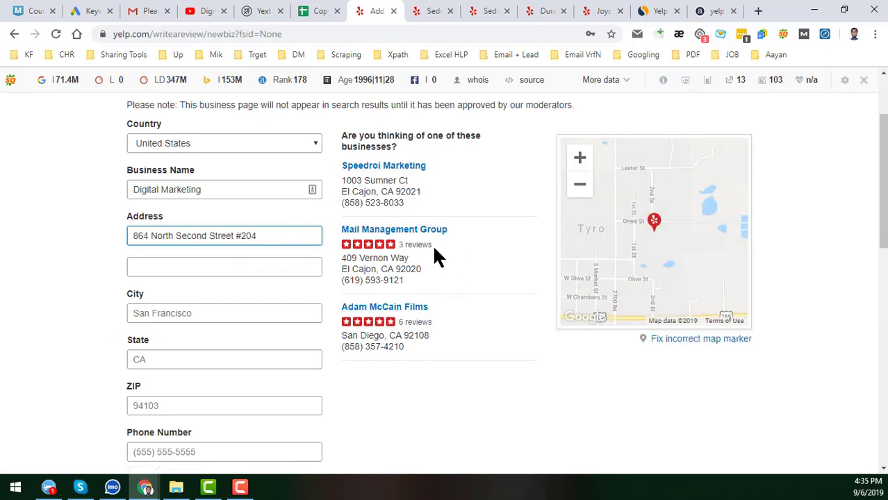
- Paste El Cajon from the sheet into the City field
{"action": "left_click", "coordinate": [193, 314]}
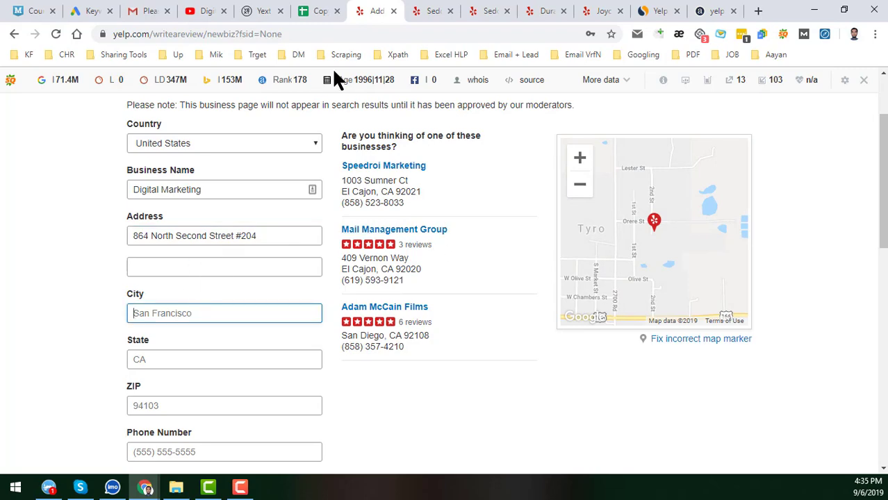
{"action": "left_click", "coordinate": [324, 11]}
{"action": "left_click", "coordinate": [249, 235]}
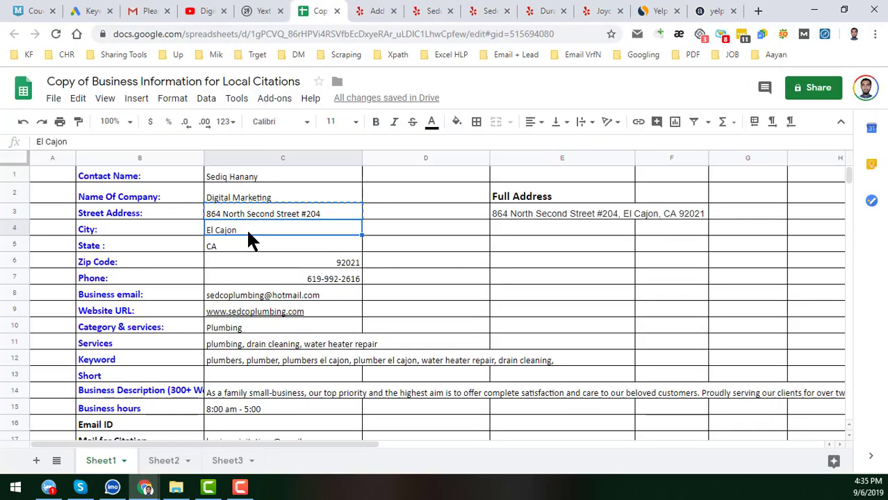
{"action": "left_click", "coordinate": [377, 10]}
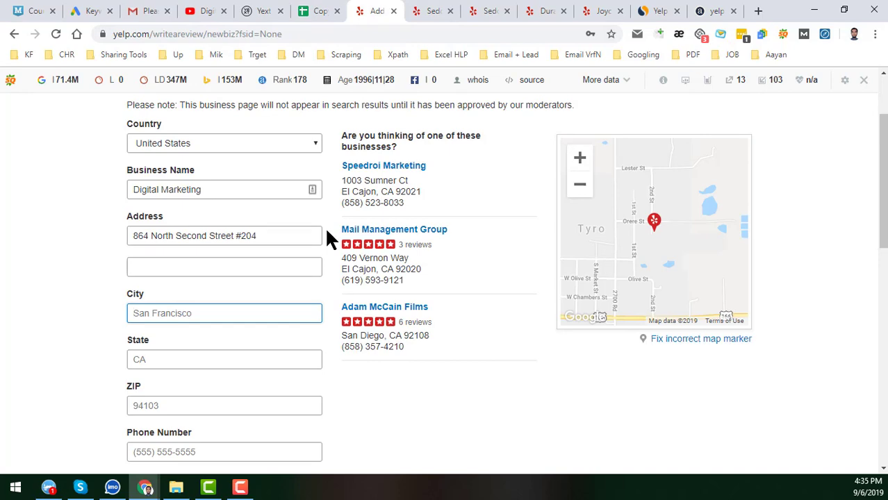
{"action": "key", "text": "ctrl+v"}
- Set State to CA and paste ZIP code 92021 from the sheet
{"action": "scroll", "coordinate": [282, 312], "scroll_direction": "down", "scroll_amount": 2}
{"action": "left_click", "coordinate": [236, 256]}
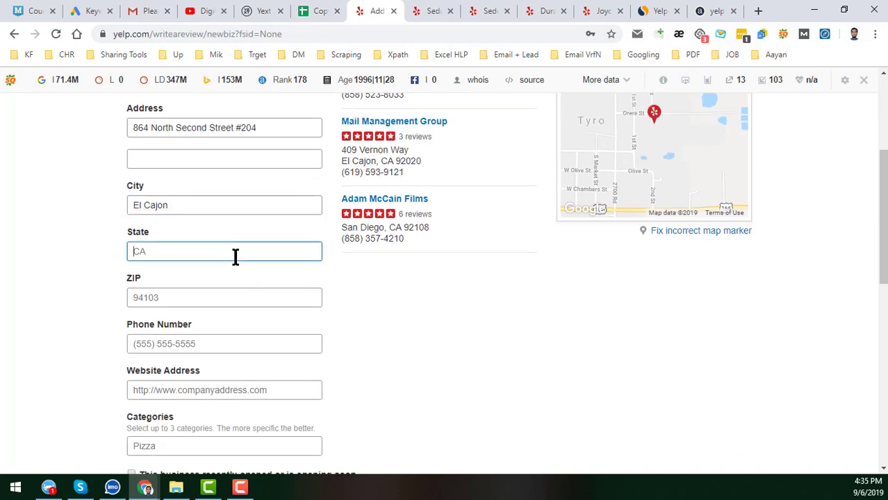
{"action": "type", "text": "CA"}
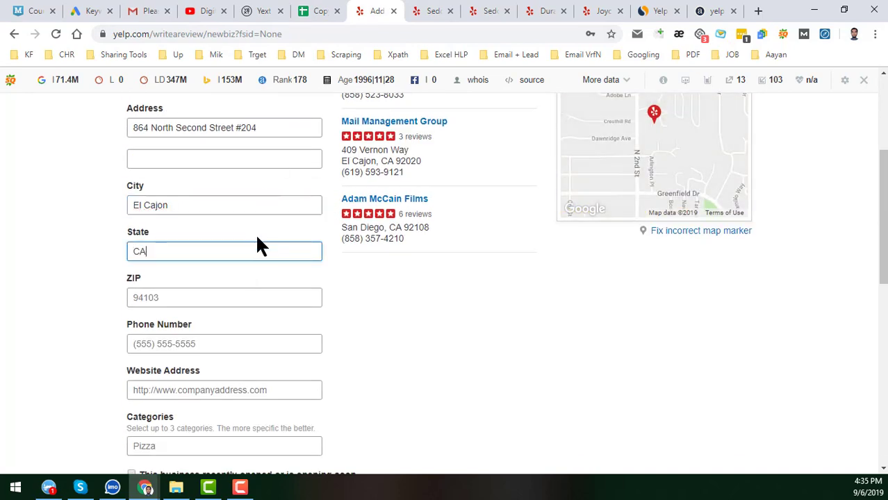
{"action": "left_click", "coordinate": [238, 288]}
{"action": "left_click", "coordinate": [320, 10]}
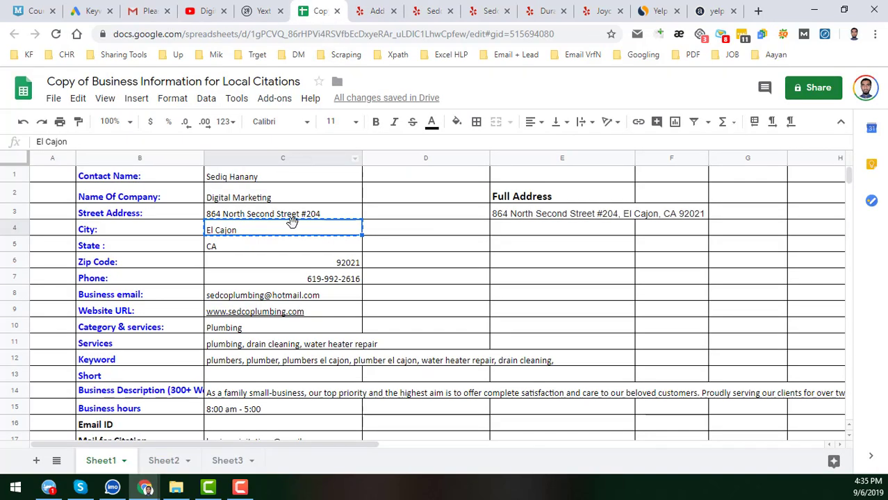
{"action": "left_click", "coordinate": [299, 258]}
{"action": "key", "text": "ctrl+c"}
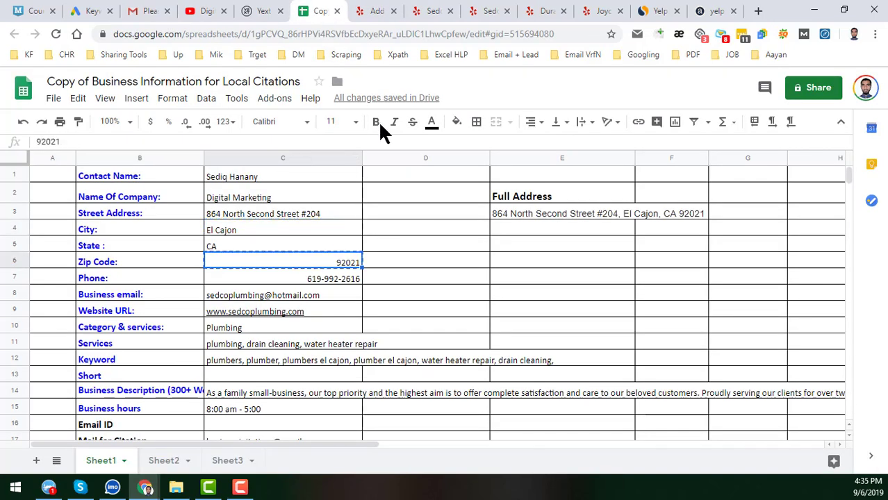
{"action": "left_click", "coordinate": [377, 11]}
{"action": "key", "text": "ctrl+v"}
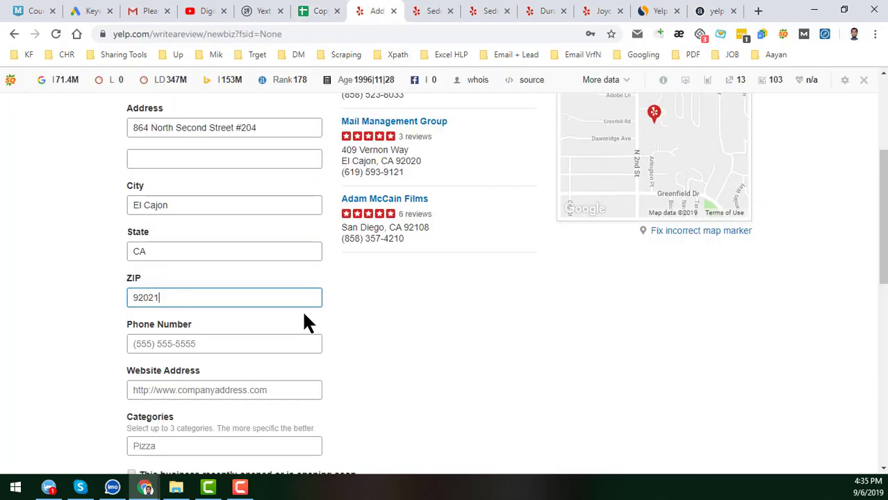
- Paste the business phone number from the sheet into Phone Number
{"action": "scroll", "coordinate": [298, 292], "scroll_direction": "down", "scroll_amount": 2}
{"action": "left_click", "coordinate": [286, 236]}
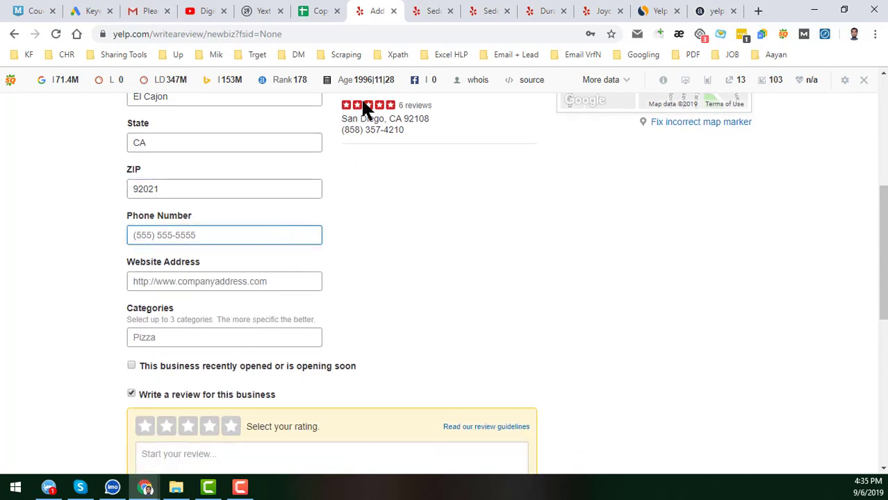
{"action": "left_click", "coordinate": [323, 11]}
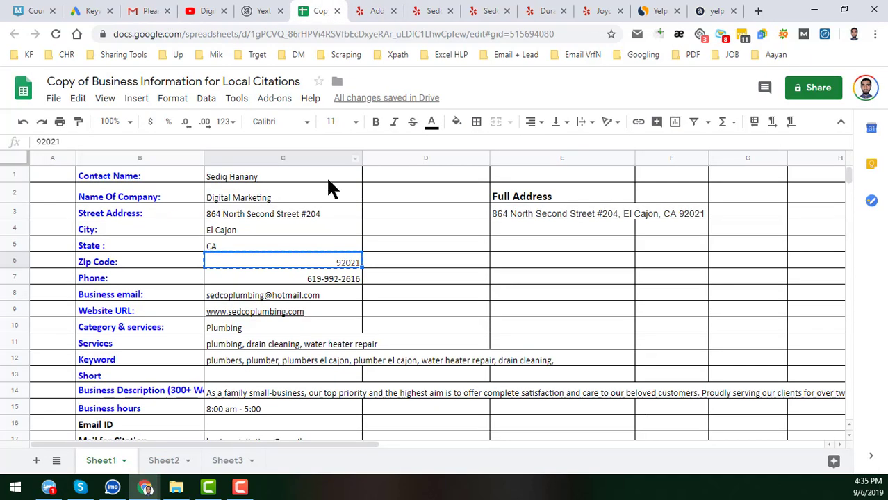
{"action": "left_click", "coordinate": [340, 283]}
{"action": "left_click", "coordinate": [372, 11]}
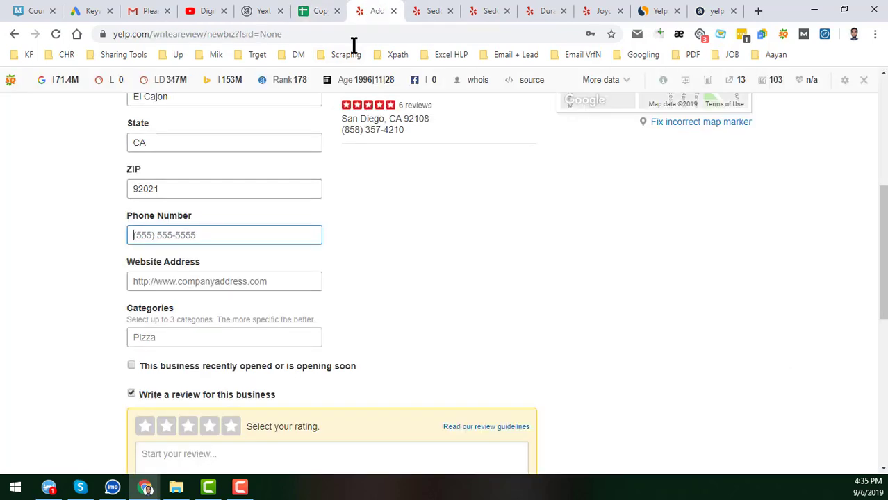
{"action": "key", "text": "ctrl+v"}
{"action": "left_click", "coordinate": [274, 282]}
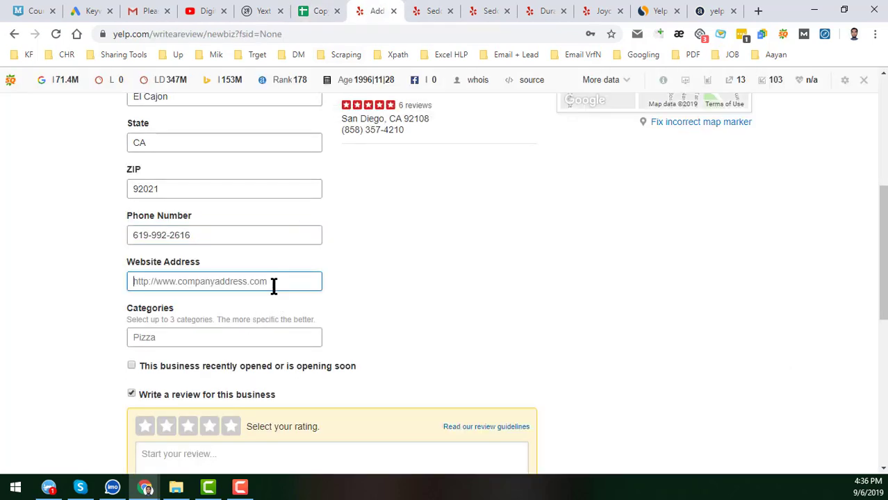
{"action": "left_click", "coordinate": [323, 13]}
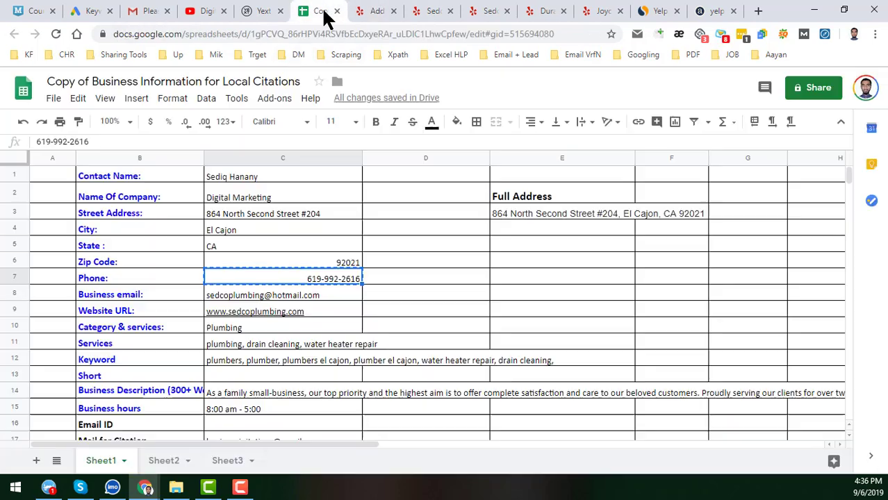
{"action": "left_click", "coordinate": [325, 314]}
{"action": "key", "text": "ctrl+c"}
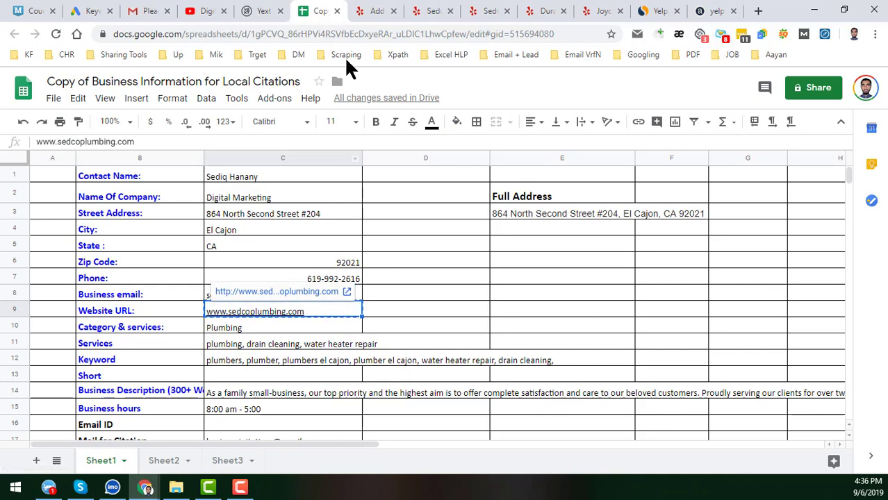
{"action": "left_click", "coordinate": [372, 11]}
{"action": "key", "text": "ctrl+v"}
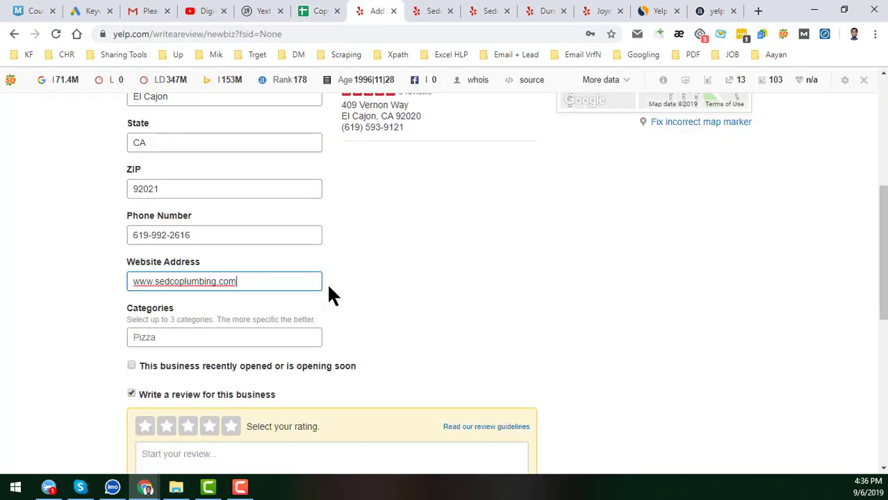
{"action": "scroll", "coordinate": [287, 249], "scroll_direction": "down", "scroll_amount": 2}
{"action": "left_click", "coordinate": [272, 232]}
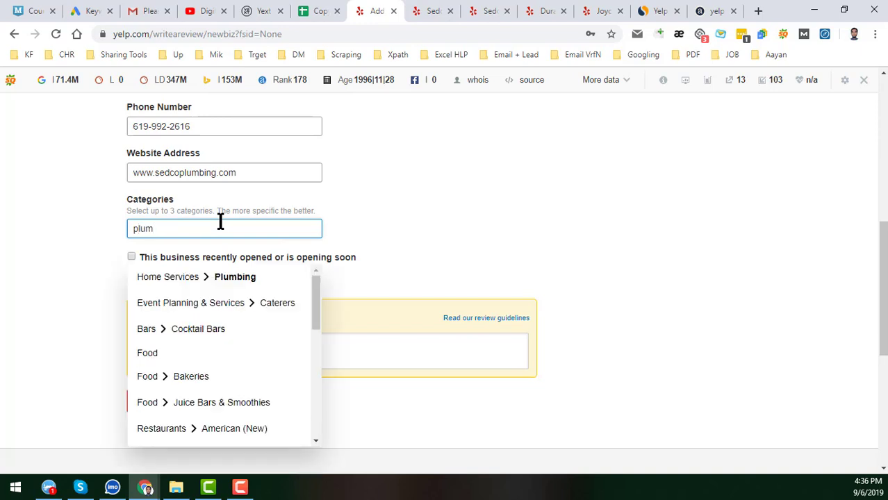
- Choose Home Services > Plumbing as the category and recheck the company name
{"action": "left_click", "coordinate": [254, 277]}
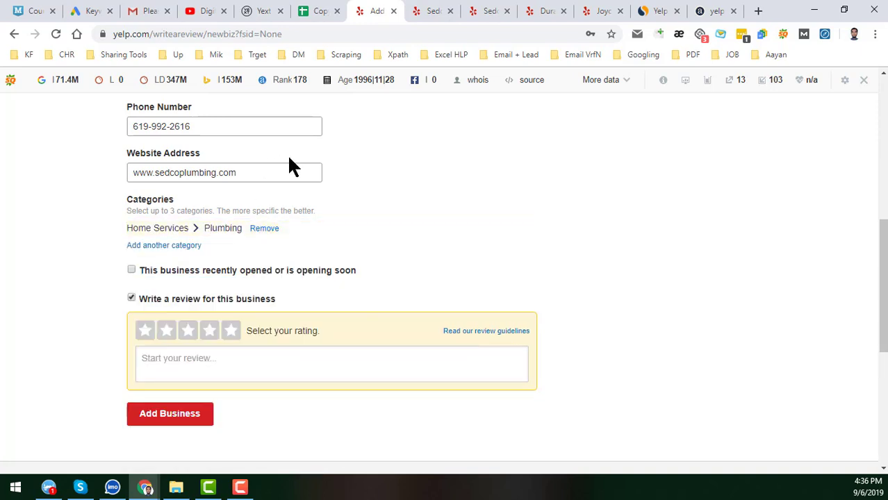
{"action": "left_click", "coordinate": [332, 10]}
{"action": "left_click", "coordinate": [277, 200]}
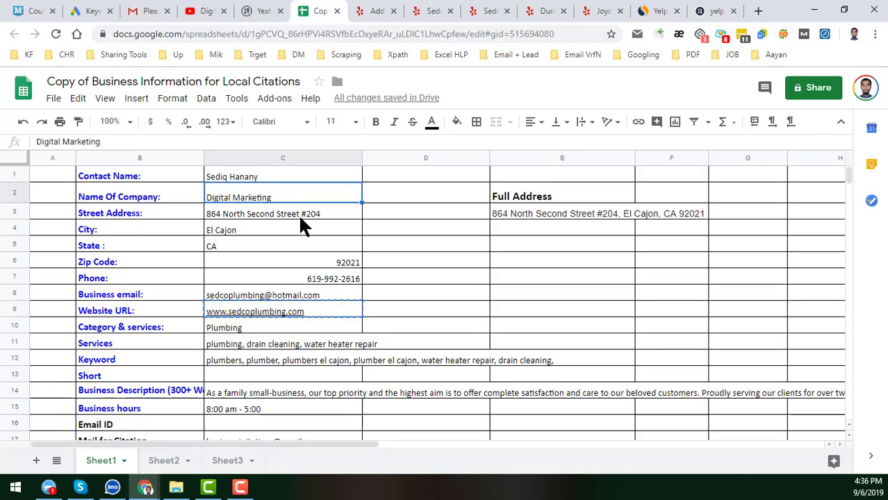
{"action": "left_click", "coordinate": [385, 8]}
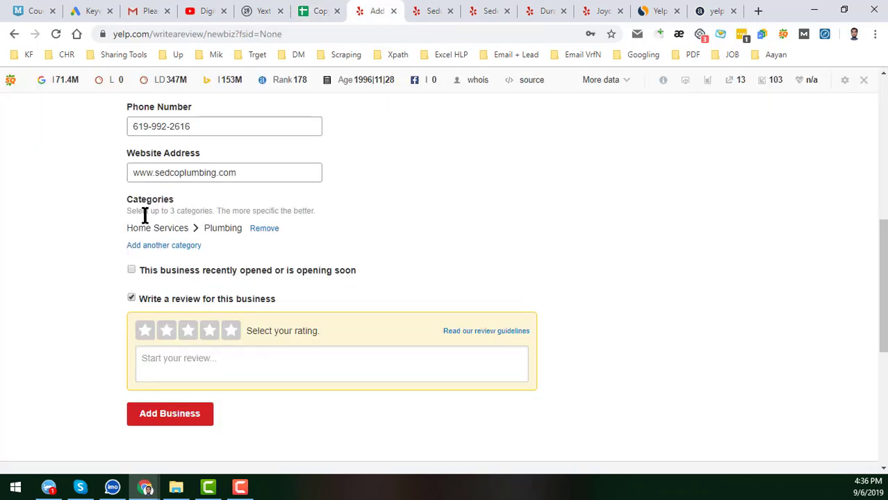
- Leave 'Write a review for this business' unchecked and submit with Add Business
{"action": "left_click", "coordinate": [131, 297]}
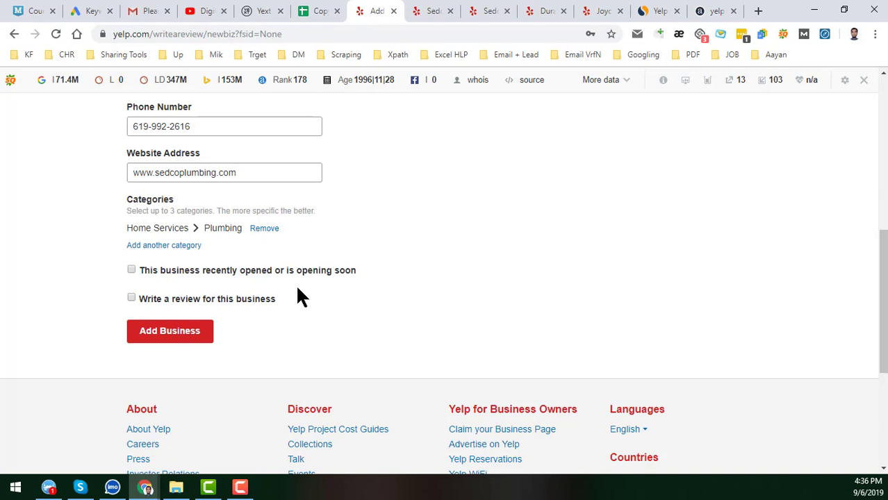
{"action": "left_click", "coordinate": [131, 298]}
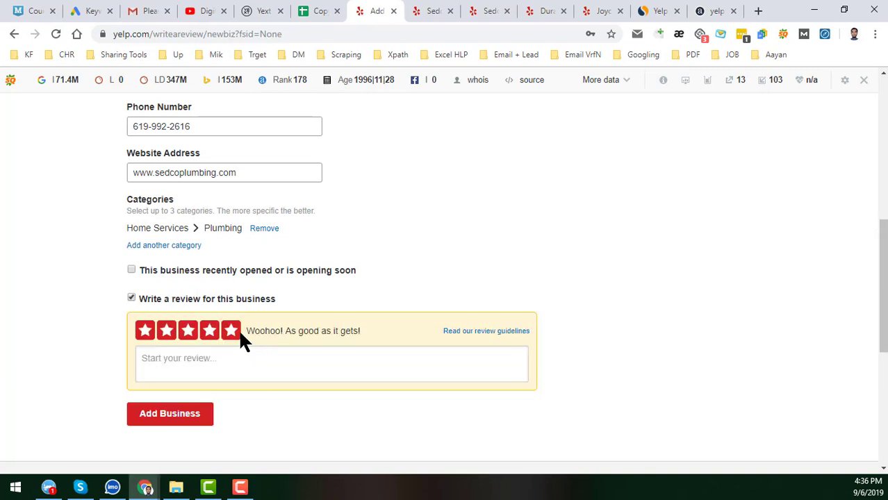
{"action": "left_click", "coordinate": [131, 298]}
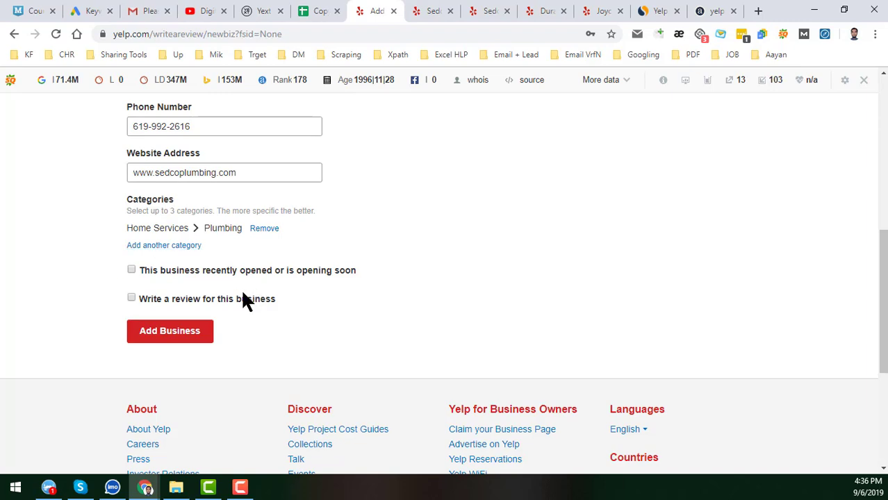
{"action": "scroll", "coordinate": [241, 298], "scroll_direction": "up", "scroll_amount": 5}
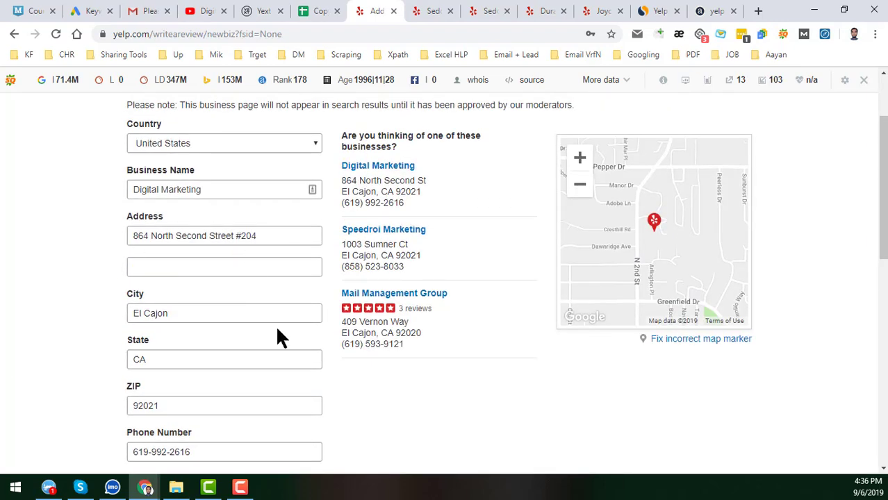
{"action": "scroll", "coordinate": [278, 327], "scroll_direction": "down", "scroll_amount": 5}
{"action": "left_click", "coordinate": [193, 341]}
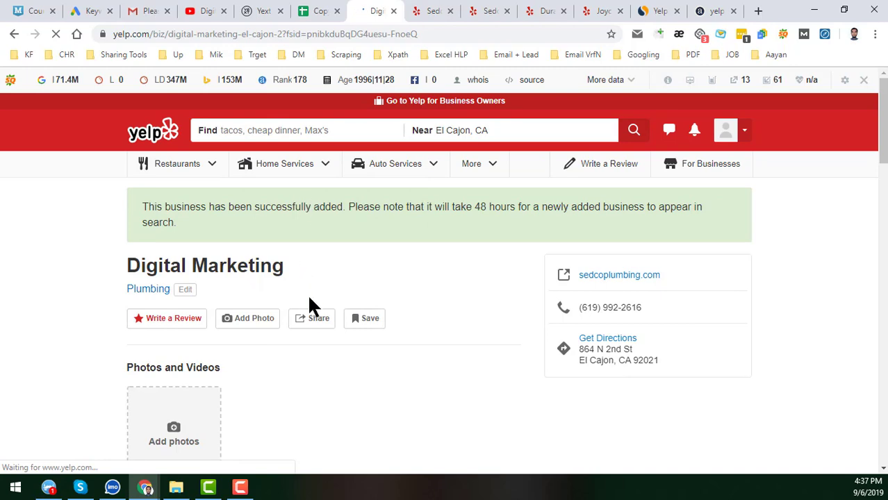
- Remove the ?fsid parameter from the URL and reload the digital-marketing-el-cajon-2 listing page
{"action": "scroll", "coordinate": [431, 300], "scroll_direction": "down", "scroll_amount": 2}
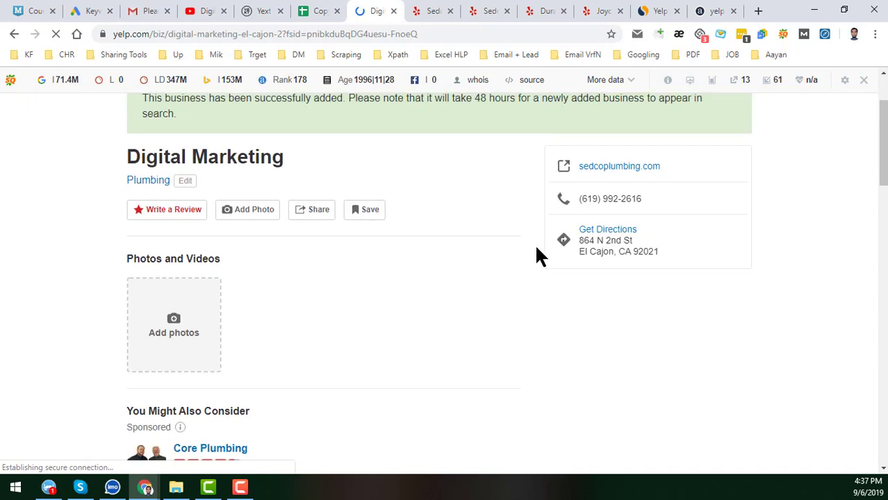
{"action": "scroll", "coordinate": [366, 302], "scroll_direction": "down", "scroll_amount": 2}
{"action": "scroll", "coordinate": [366, 302], "scroll_direction": "up", "scroll_amount": 2}
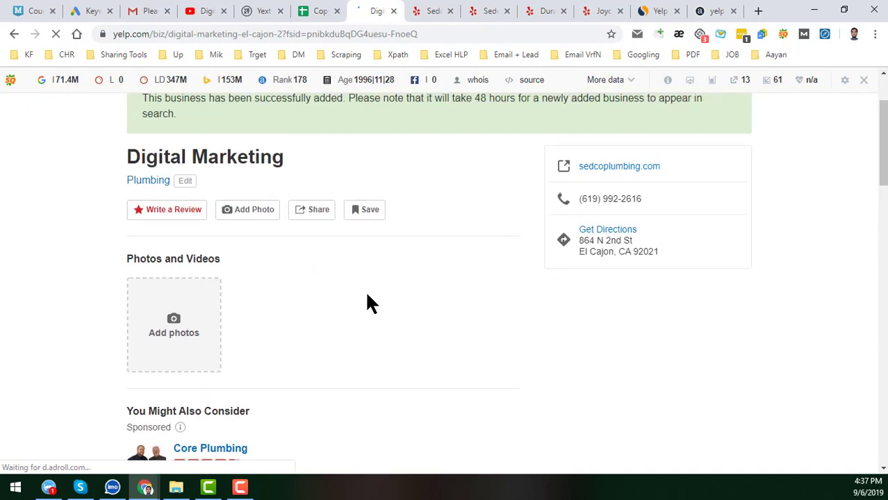
{"action": "scroll", "coordinate": [369, 304], "scroll_direction": "up", "scroll_amount": 2}
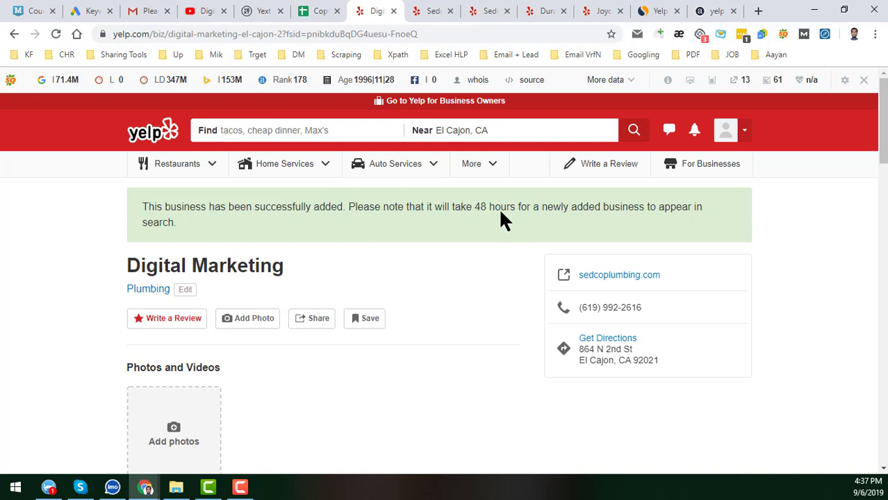
{"action": "mouse_move", "coordinate": [304, 159]}
{"action": "left_click_drag", "start_coordinate": [295, 34], "coordinate": [517, 53]}
{"action": "key", "text": "BackSpace"}
{"action": "key", "text": "BackSpace"}
{"action": "key", "text": "BackSpace"}
{"action": "key", "text": "BackSpace"}
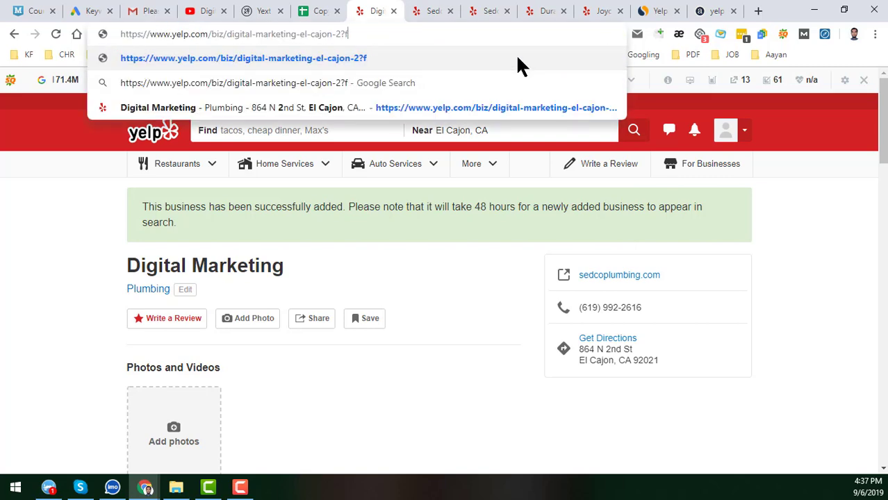
{"action": "key", "text": "Return"}
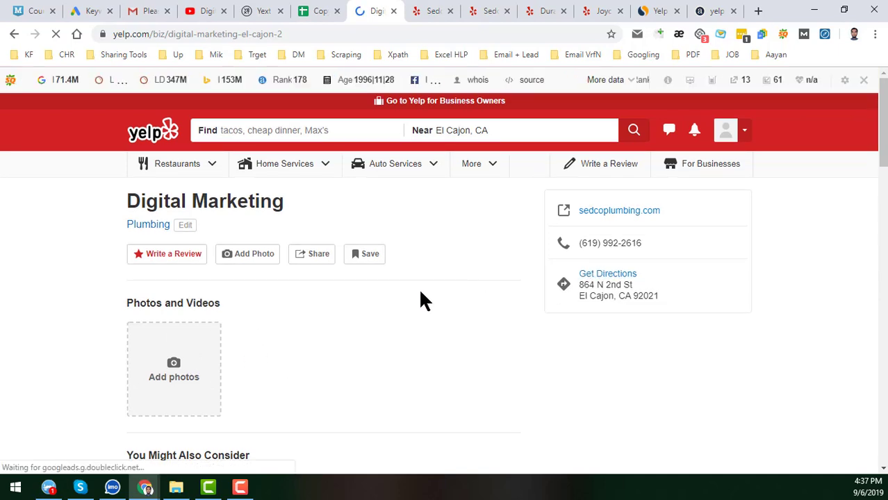
{"action": "scroll", "coordinate": [472, 306], "scroll_direction": "down", "scroll_amount": 8}
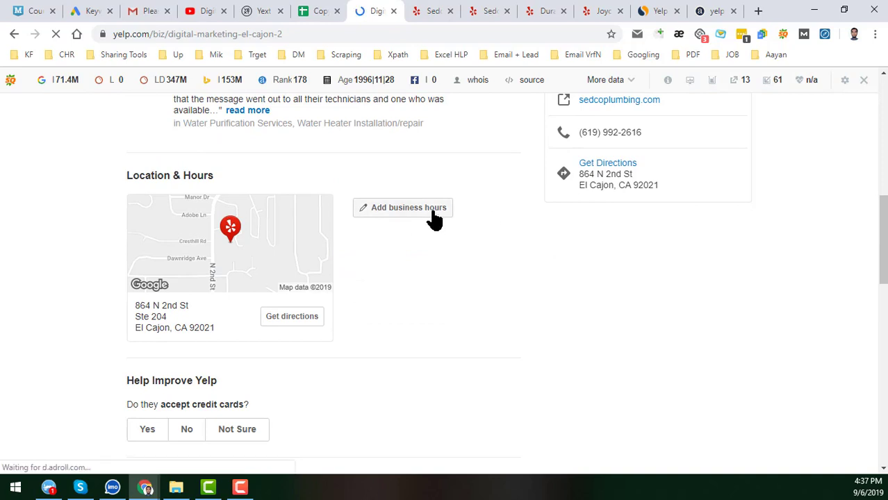
- Add business hours of 9:00 am to 5:00 pm for Monday through Friday
{"action": "left_click", "coordinate": [432, 213]}
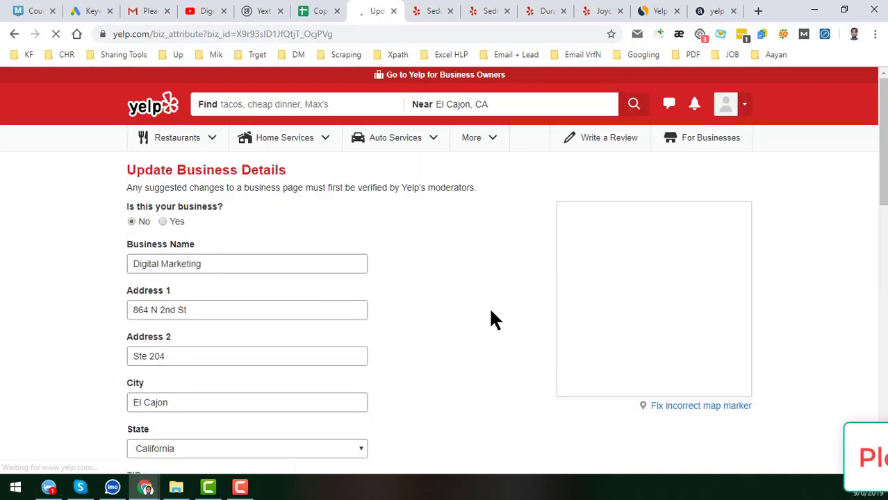
{"action": "scroll", "coordinate": [415, 290], "scroll_direction": "down", "scroll_amount": 5}
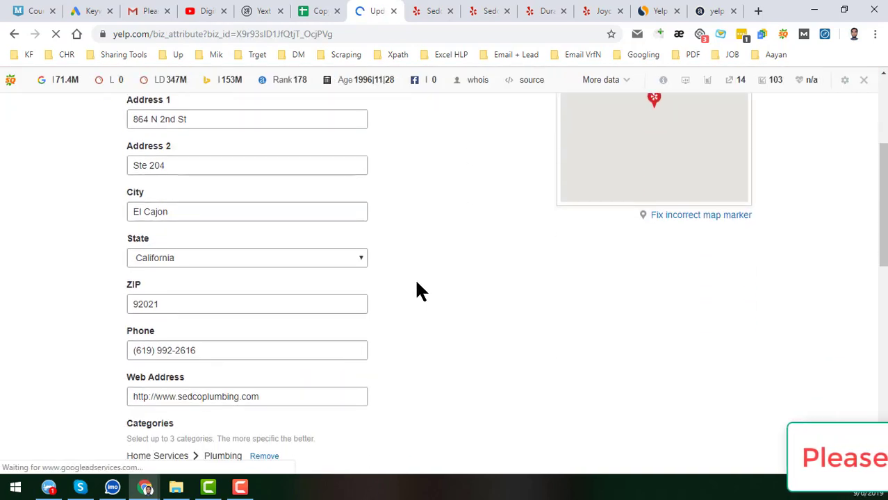
{"action": "scroll", "coordinate": [411, 291], "scroll_direction": "down", "scroll_amount": 2}
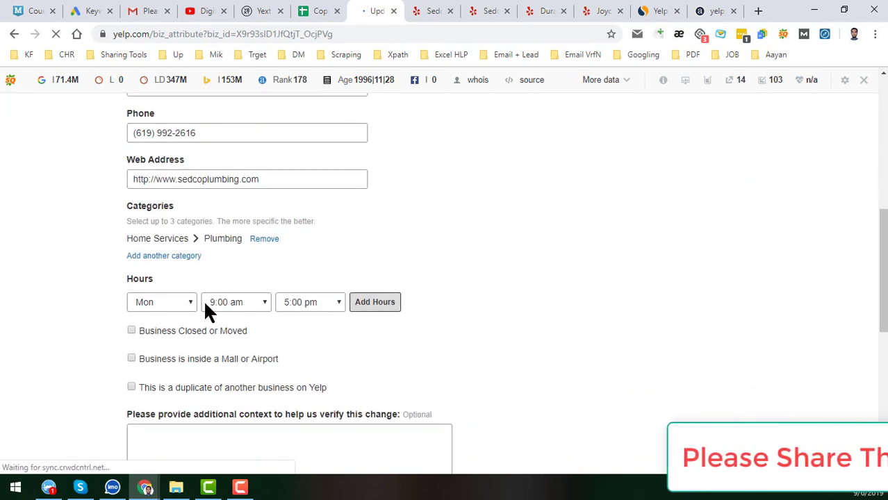
{"action": "scroll", "coordinate": [229, 323], "scroll_direction": "down", "scroll_amount": 2}
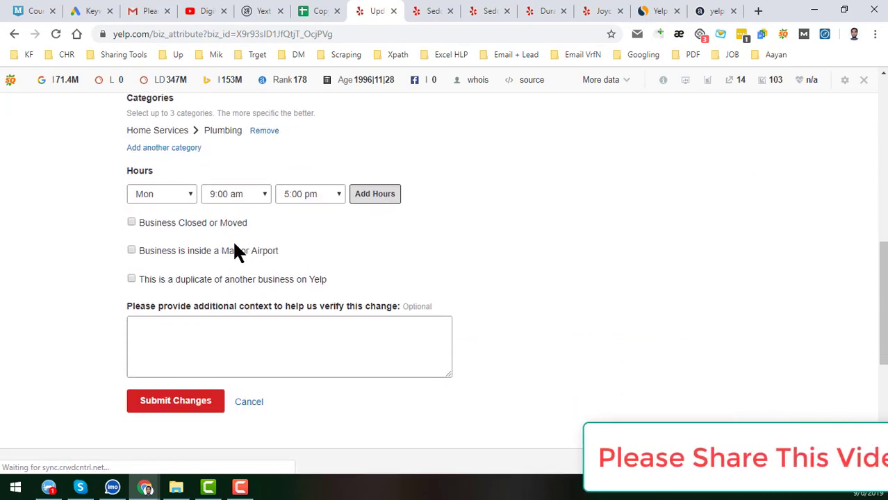
{"action": "left_click", "coordinate": [375, 207]}
{"action": "left_click", "coordinate": [375, 207]}
{"action": "left_click", "coordinate": [377, 218]}
{"action": "left_click", "coordinate": [377, 230]}
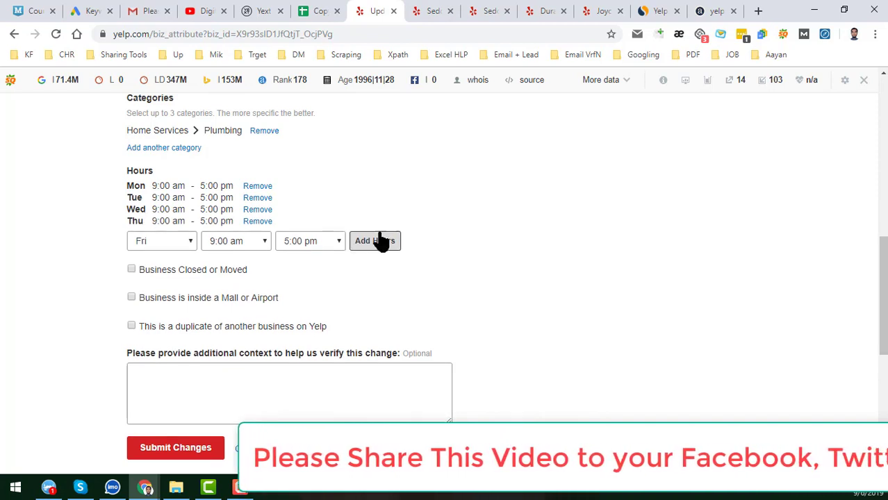
{"action": "left_click", "coordinate": [377, 244]}
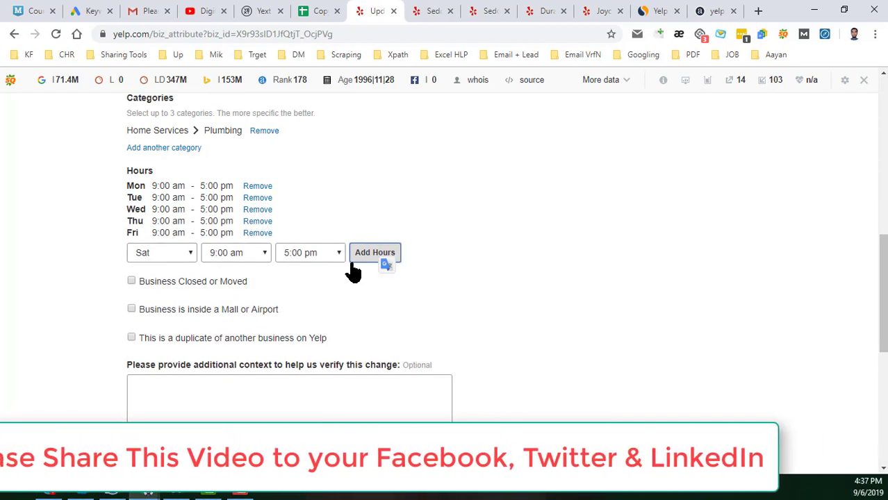
- Submit the business hours changes to the listing
{"action": "scroll", "coordinate": [319, 303], "scroll_direction": "down", "scroll_amount": 2}
{"action": "left_click", "coordinate": [324, 309]}
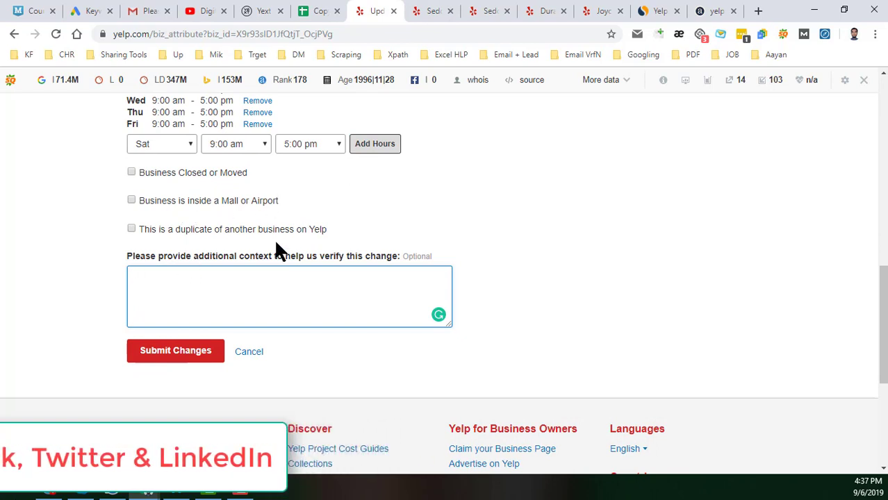
{"action": "left_click", "coordinate": [200, 352]}
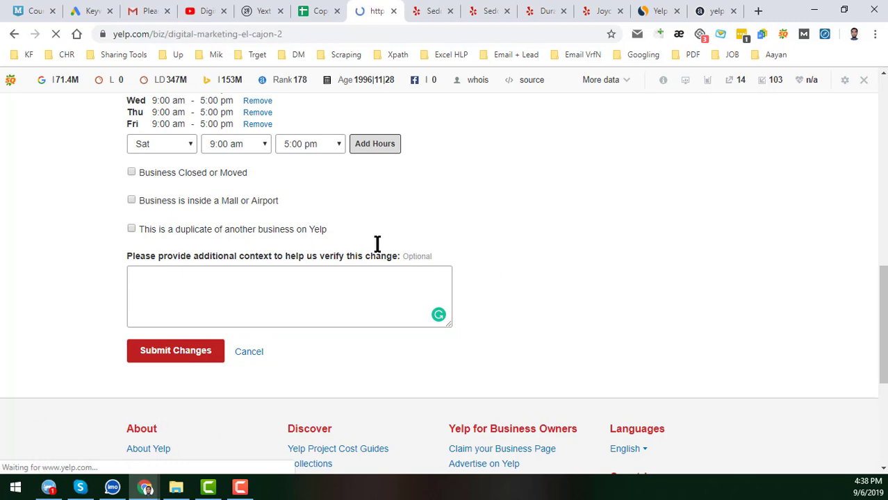
- Open the listing's Add Photos page and start choosing files from the computer
{"action": "scroll", "coordinate": [538, 311], "scroll_direction": "down", "scroll_amount": 5}
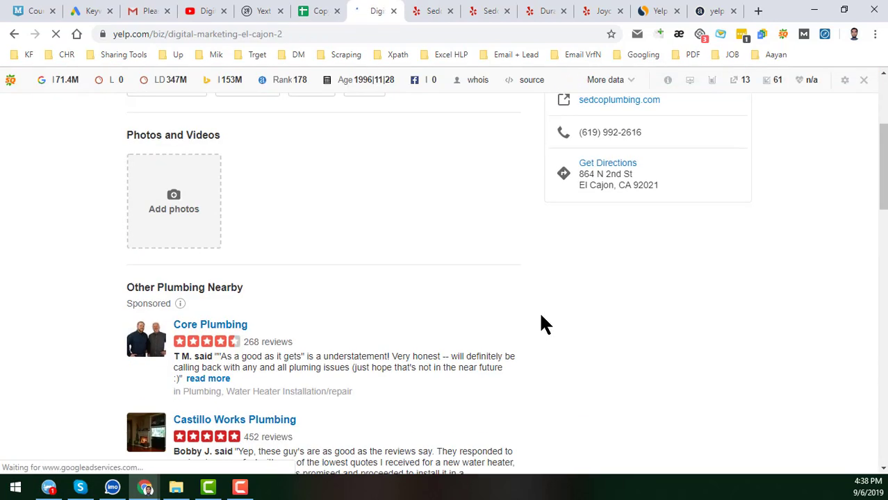
{"action": "scroll", "coordinate": [410, 268], "scroll_direction": "down", "scroll_amount": 2}
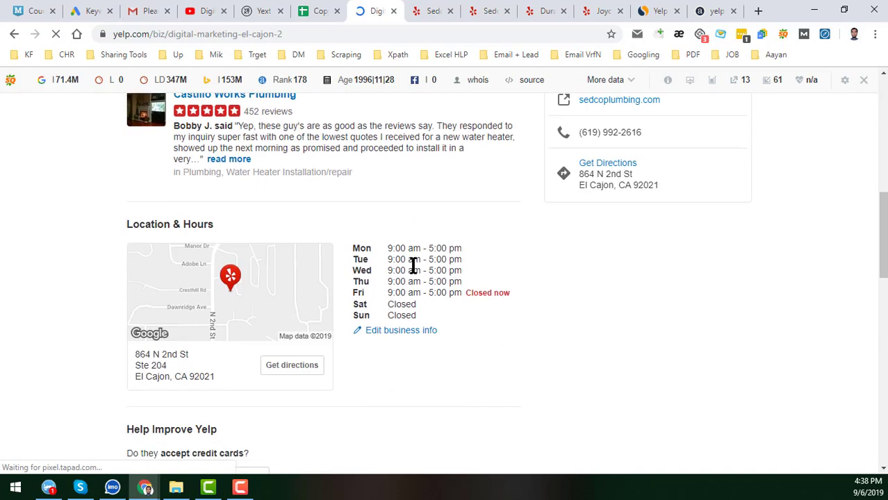
{"action": "scroll", "coordinate": [410, 342], "scroll_direction": "down", "scroll_amount": 3}
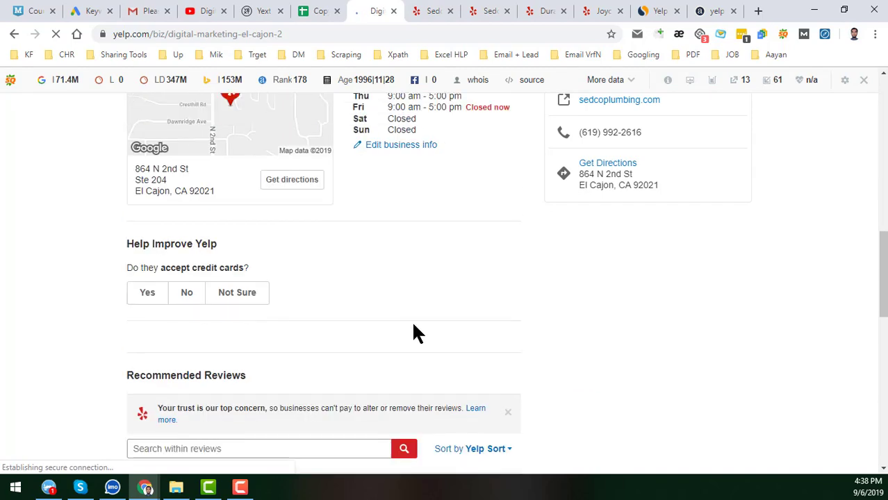
{"action": "left_click", "coordinate": [173, 311]}
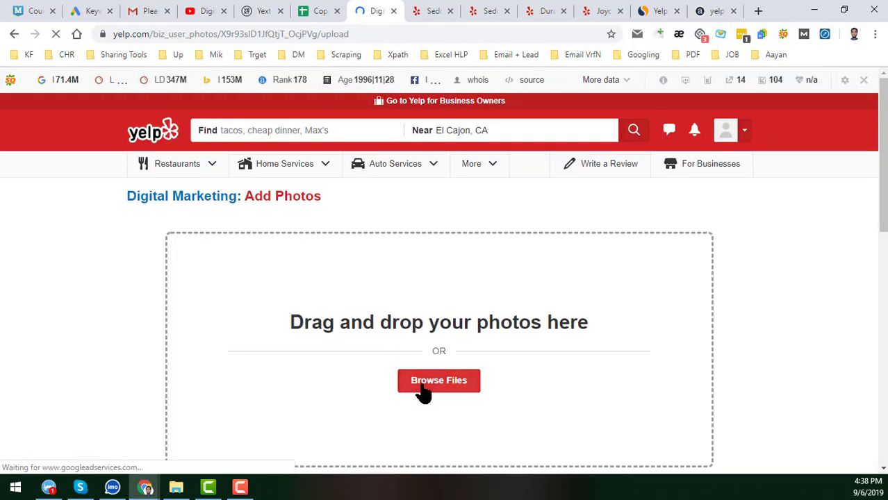
{"action": "left_click", "coordinate": [423, 390]}
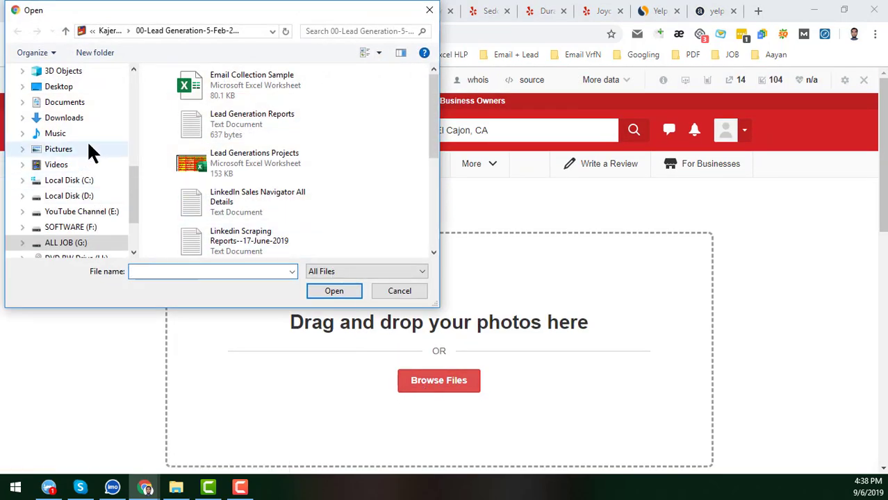
- Select the Digital Marketing image and both Web Scraping Service images from Downloads for upload
{"action": "left_click", "coordinate": [93, 117]}
{"action": "scroll", "coordinate": [297, 209], "scroll_direction": "down", "scroll_amount": 3}
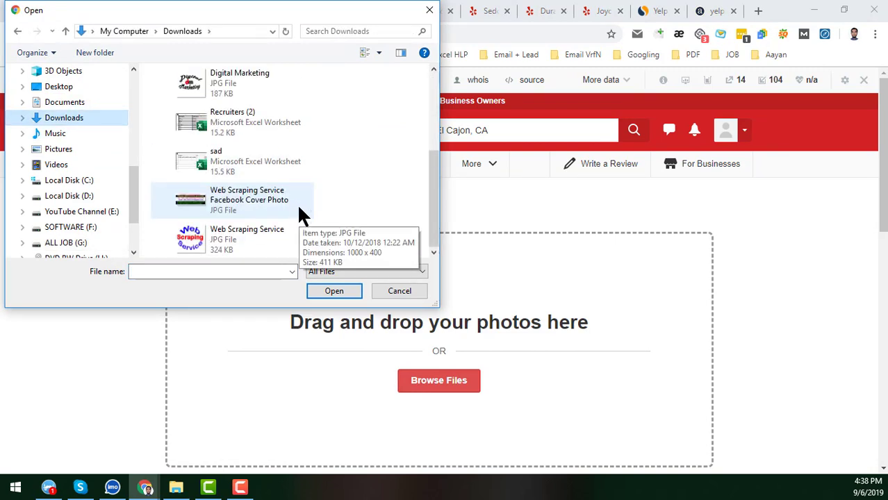
{"action": "left_click", "coordinate": [245, 84]}
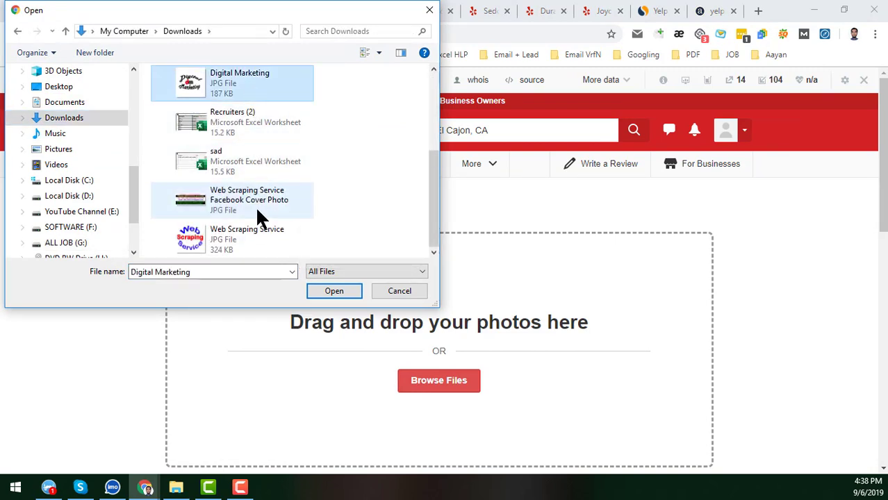
{"action": "left_click", "coordinate": [244, 197], "text": "ctrl"}
{"action": "left_click", "coordinate": [259, 236], "text": "ctrl"}
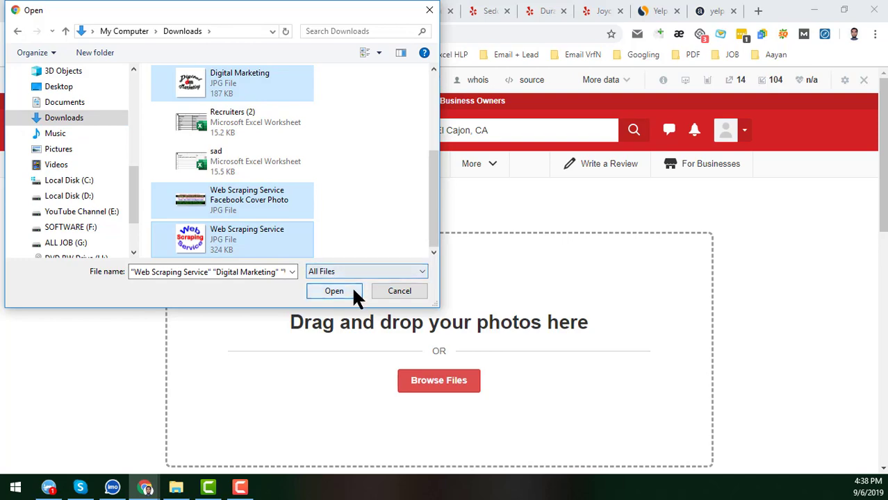
{"action": "left_click", "coordinate": [352, 291]}
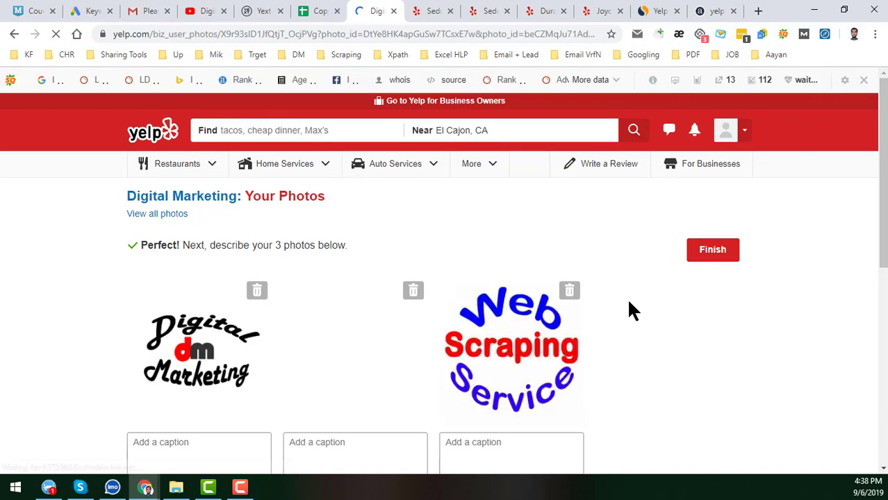
- Leave the three photos' captions empty and finish publishing them to the Digital Marketing listing
{"action": "scroll", "coordinate": [616, 319], "scroll_direction": "down", "scroll_amount": 5}
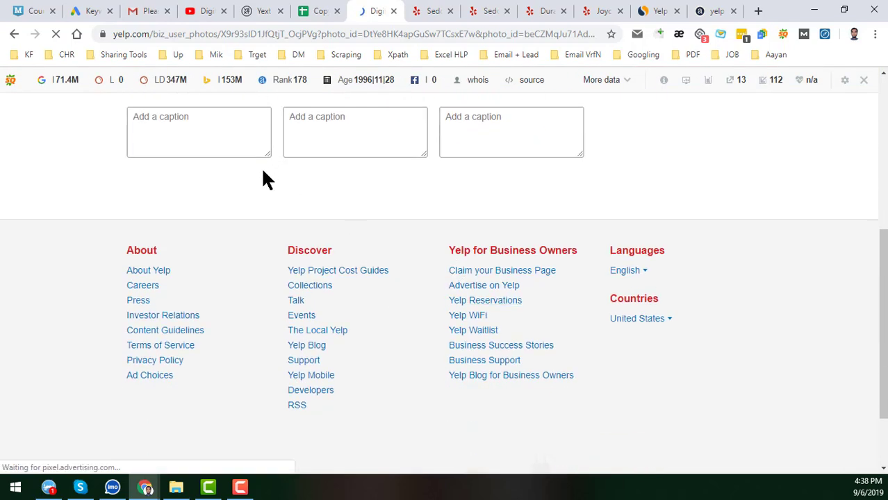
{"action": "scroll", "coordinate": [258, 188], "scroll_direction": "up", "scroll_amount": 2}
{"action": "left_click", "coordinate": [233, 238]}
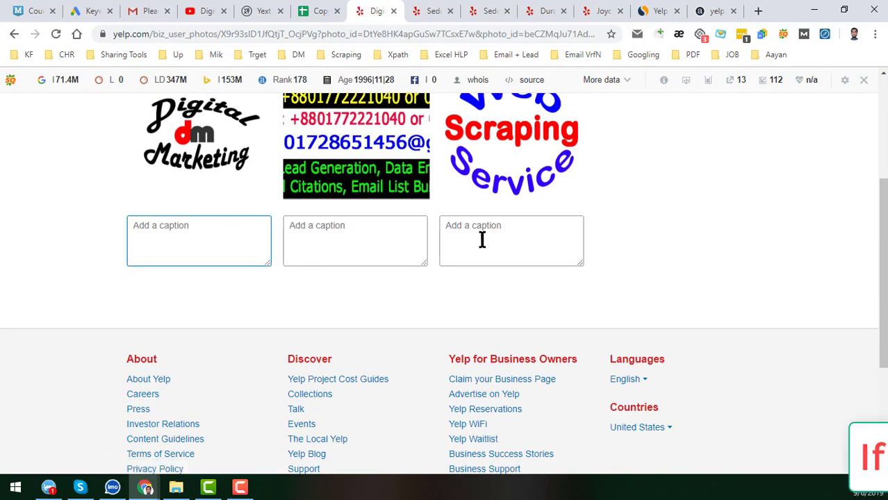
{"action": "left_click", "coordinate": [369, 238]}
{"action": "left_click", "coordinate": [522, 243]}
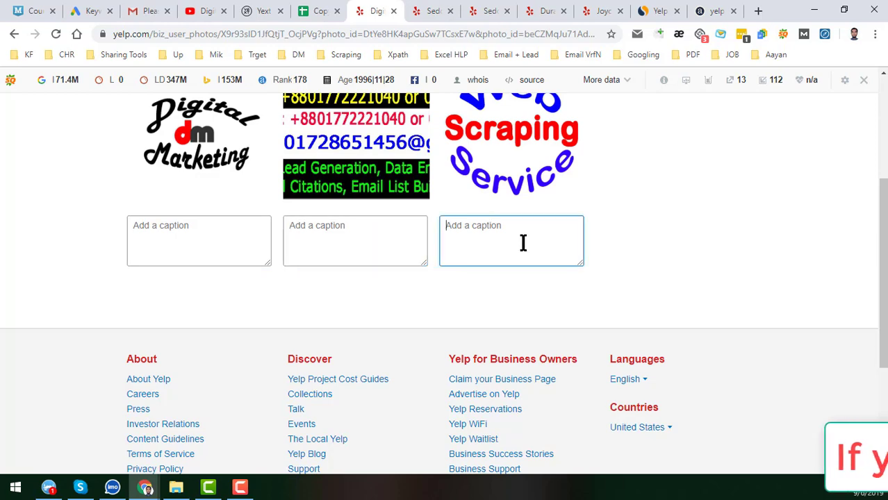
{"action": "scroll", "coordinate": [523, 242], "scroll_direction": "up", "scroll_amount": 2}
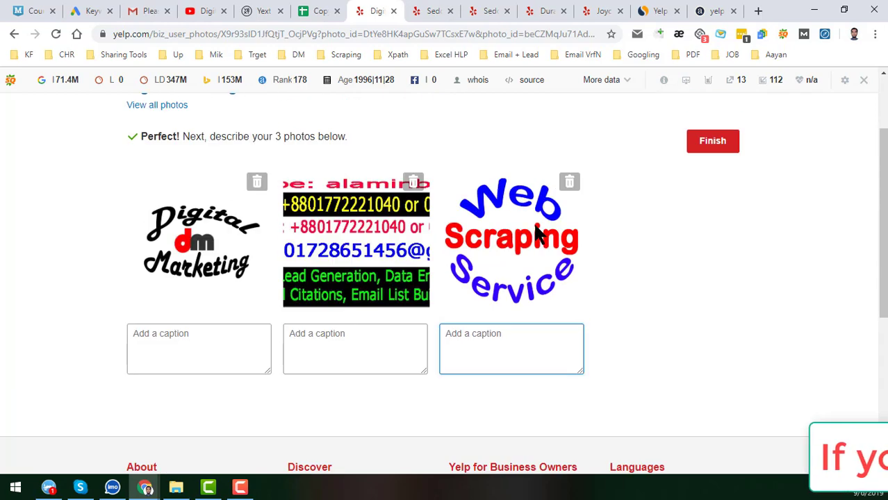
{"action": "left_click", "coordinate": [715, 152]}
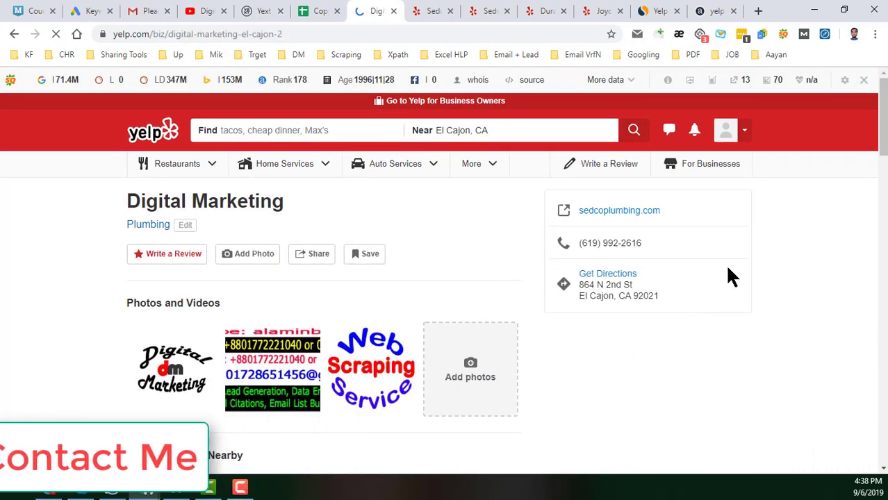
{"action": "scroll", "coordinate": [730, 268], "scroll_direction": "down", "scroll_amount": 10}
{"action": "scroll", "coordinate": [557, 312], "scroll_direction": "down", "scroll_amount": 10}
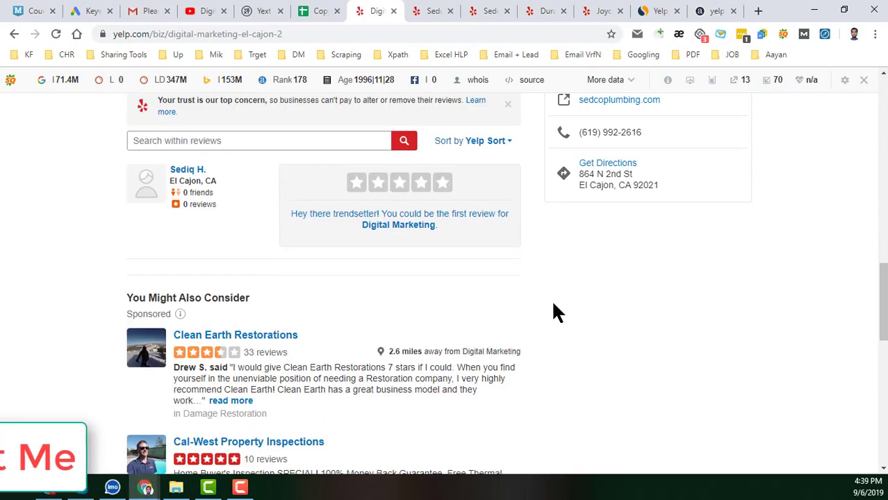
{"action": "scroll", "coordinate": [563, 322], "scroll_direction": "up", "scroll_amount": 4}
{"action": "scroll", "coordinate": [487, 331], "scroll_direction": "up", "scroll_amount": 8}
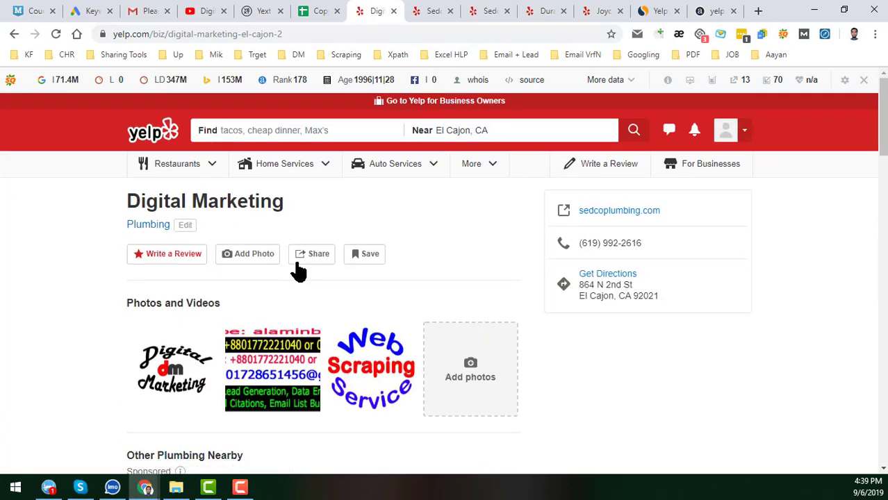
{"action": "scroll", "coordinate": [222, 278], "scroll_direction": "down", "scroll_amount": 6}
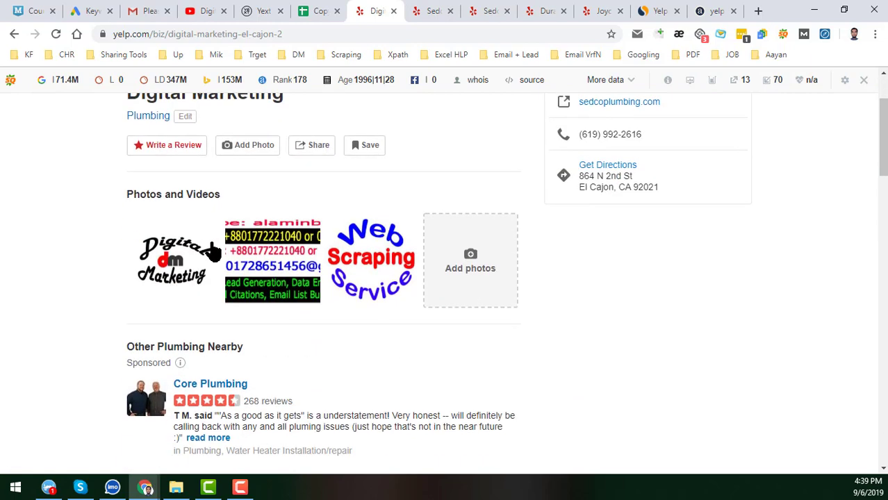
{"action": "scroll", "coordinate": [374, 263], "scroll_direction": "down", "scroll_amount": 3}
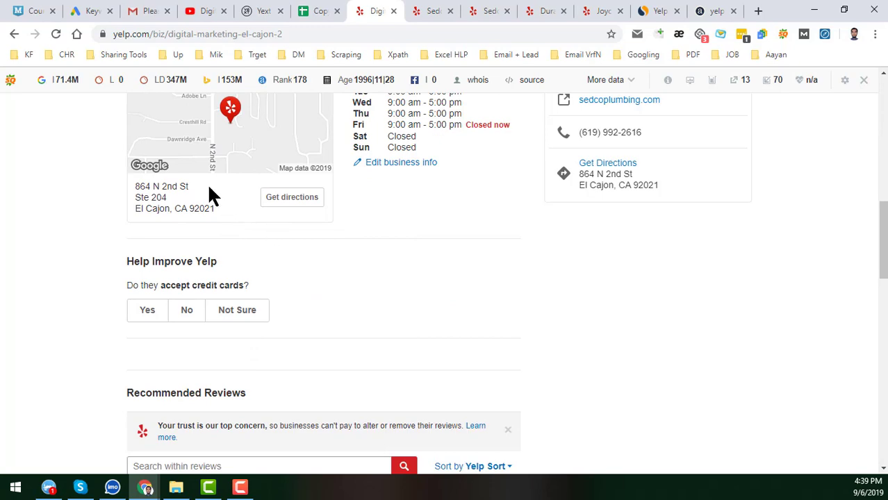
{"action": "scroll", "coordinate": [420, 247], "scroll_direction": "up", "scroll_amount": 7}
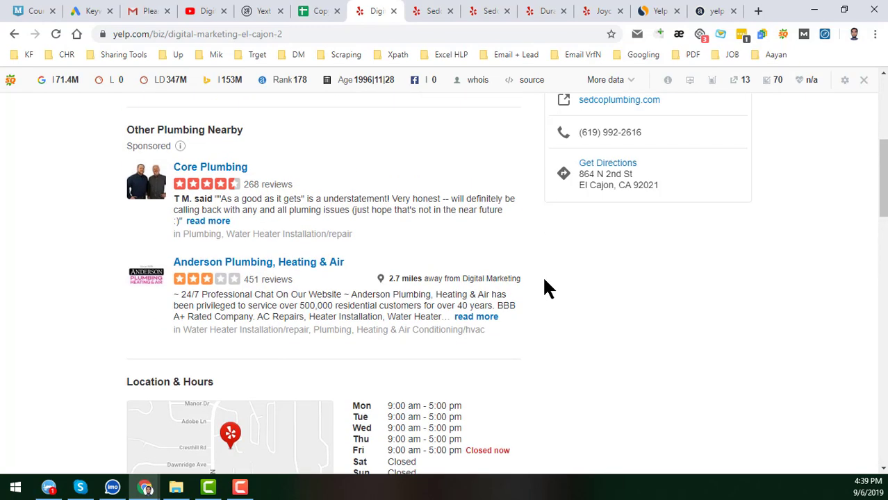
{"action": "scroll", "coordinate": [361, 230], "scroll_direction": "up", "scroll_amount": 2}
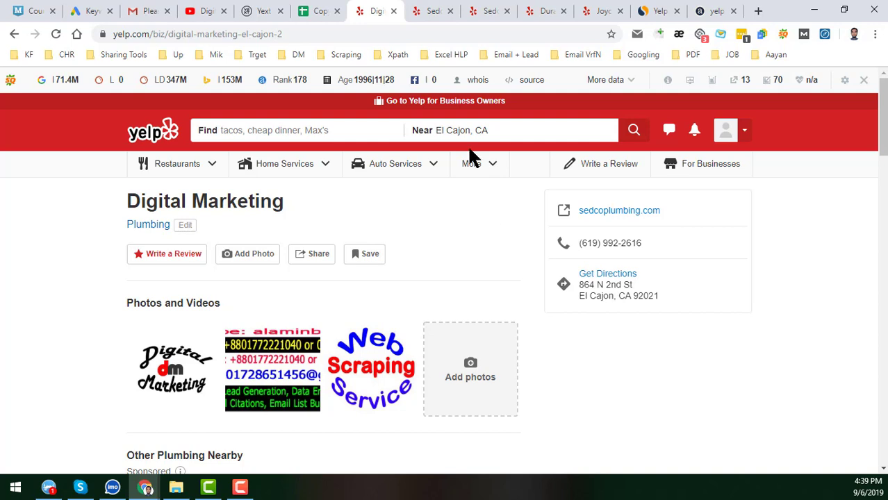
{"action": "left_click", "coordinate": [435, 10]}
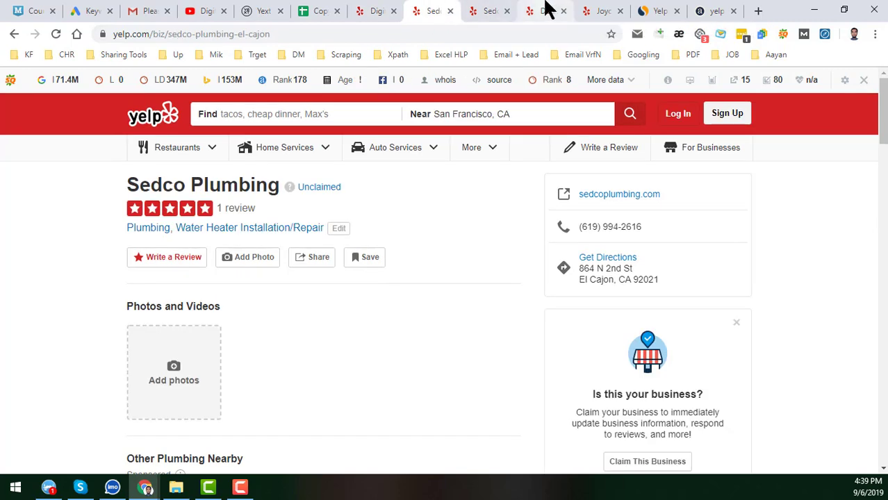
{"action": "left_click", "coordinate": [548, 8]}
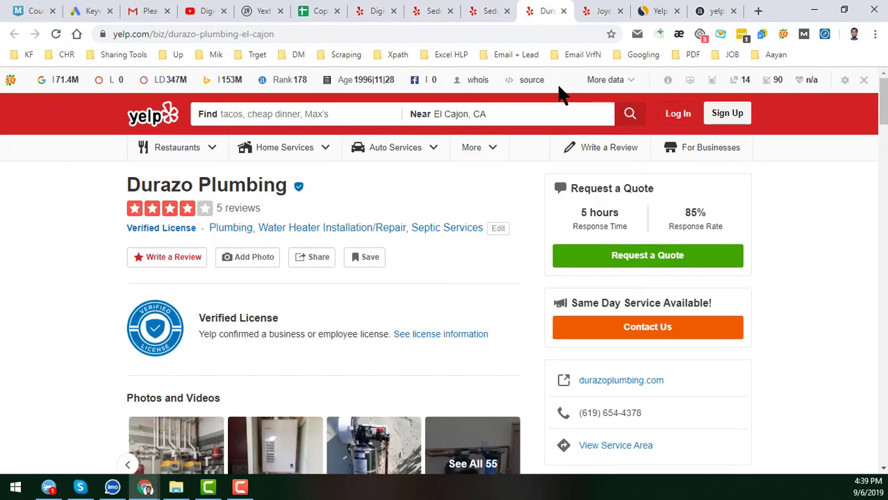
{"action": "left_click", "coordinate": [612, 8]}
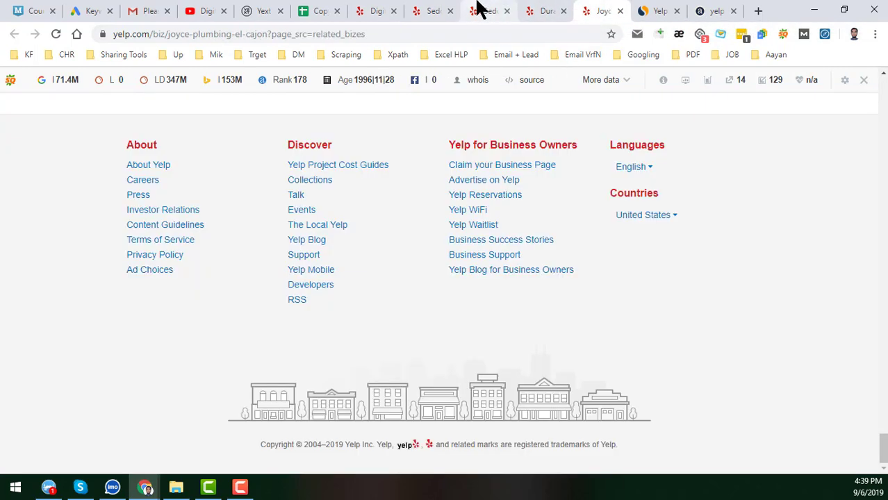
{"action": "left_click", "coordinate": [480, 9]}
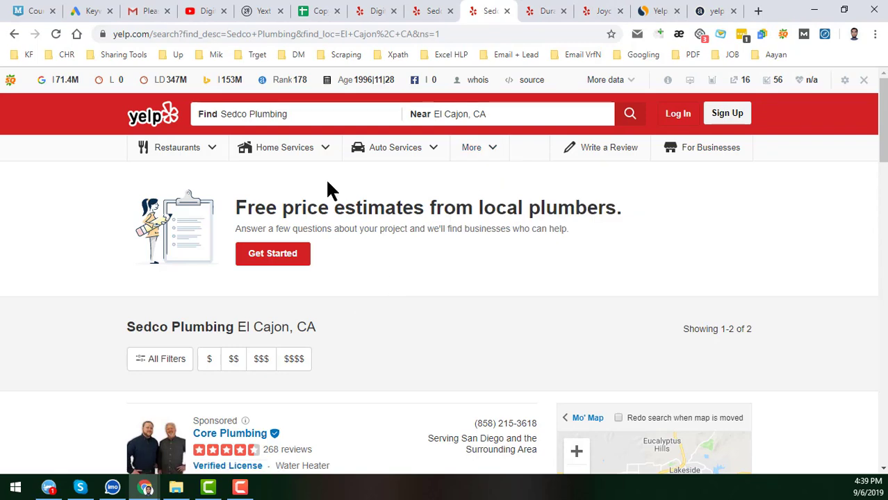
{"action": "scroll", "coordinate": [524, 267], "scroll_direction": "down", "scroll_amount": 5}
{"action": "scroll", "coordinate": [476, 302], "scroll_direction": "down", "scroll_amount": 4}
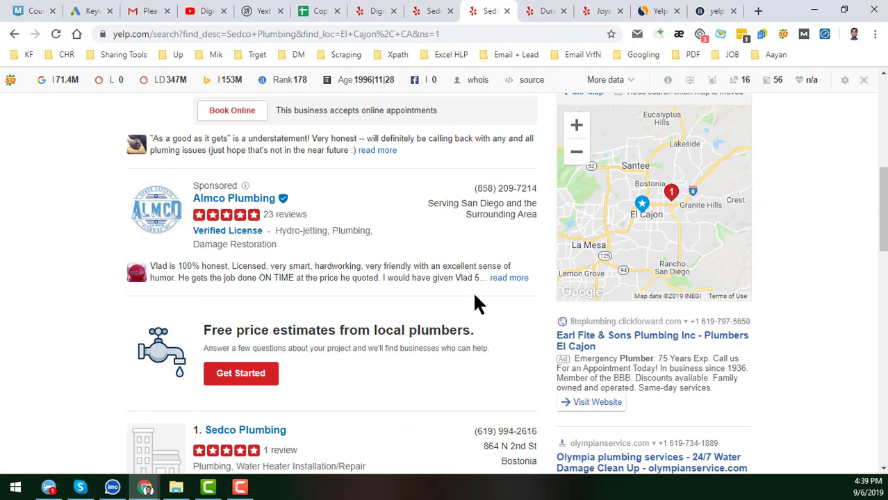
{"action": "middle_click", "coordinate": [262, 214]}
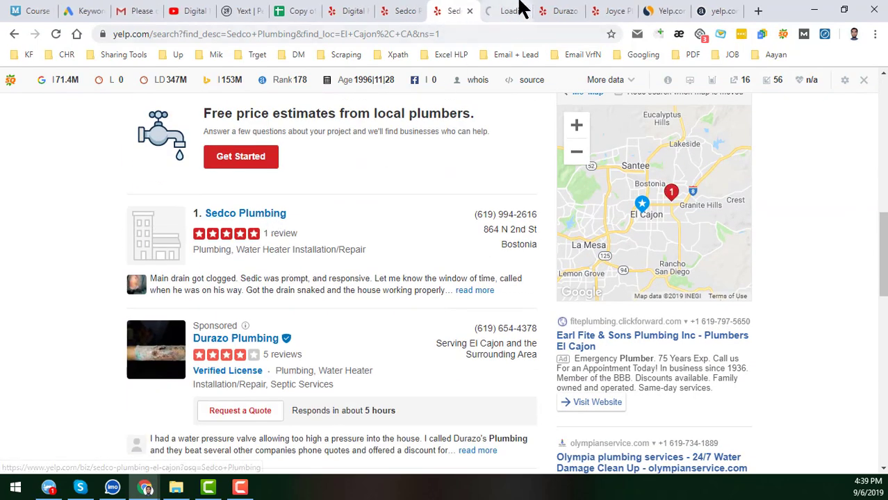
{"action": "left_click", "coordinate": [511, 10]}
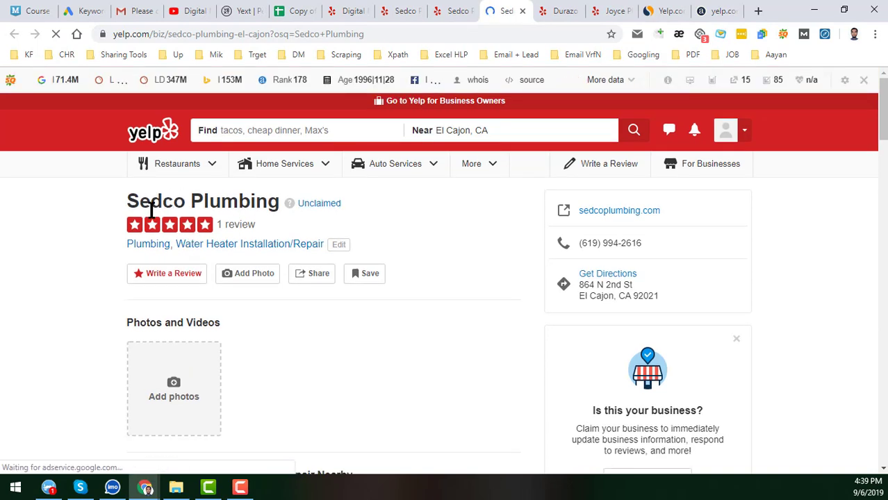
{"action": "mouse_move", "coordinate": [318, 207]}
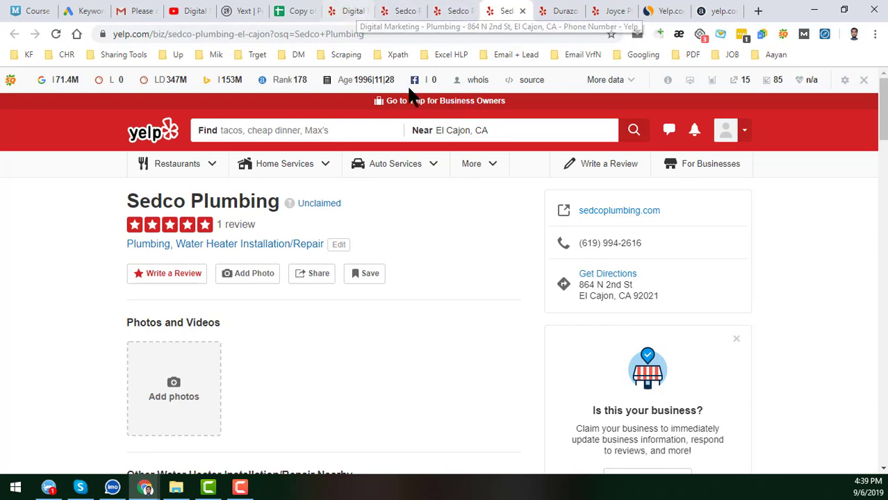
{"action": "left_click", "coordinate": [455, 11]}
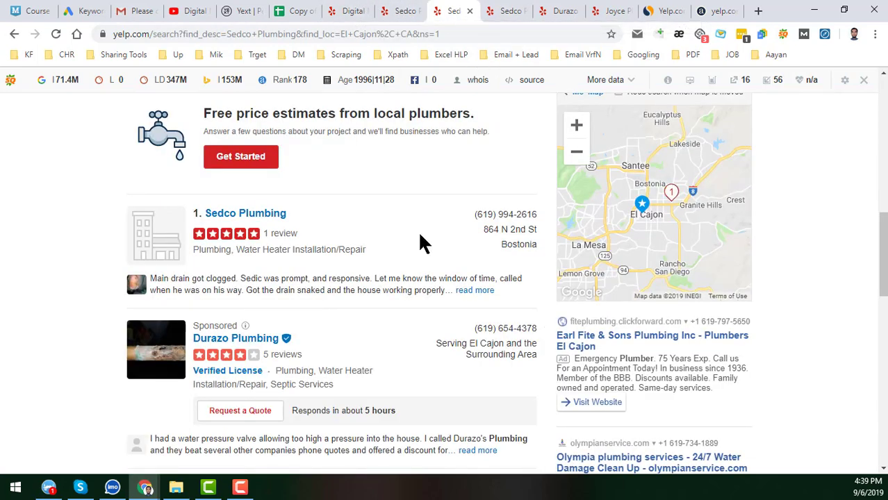
{"action": "scroll", "coordinate": [419, 228], "scroll_direction": "up", "scroll_amount": 5}
{"action": "scroll", "coordinate": [421, 233], "scroll_direction": "up", "scroll_amount": 3}
{"action": "scroll", "coordinate": [417, 240], "scroll_direction": "down", "scroll_amount": 3}
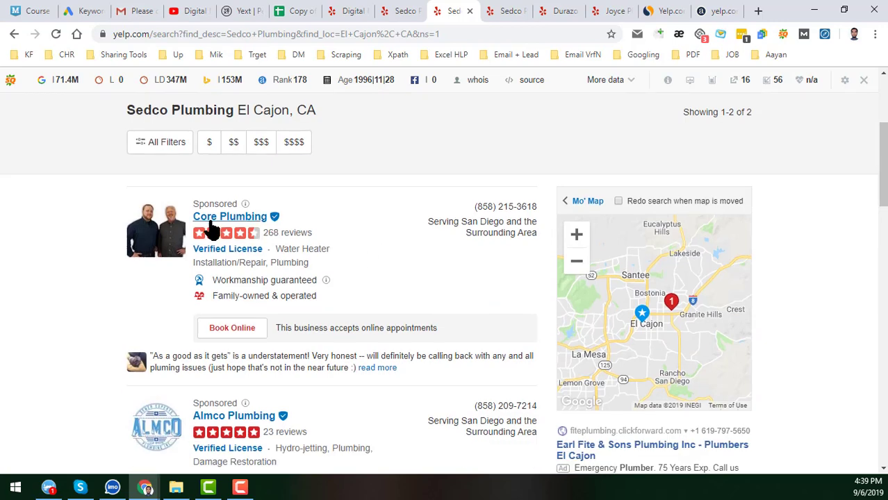
{"action": "scroll", "coordinate": [327, 317], "scroll_direction": "down", "scroll_amount": 3}
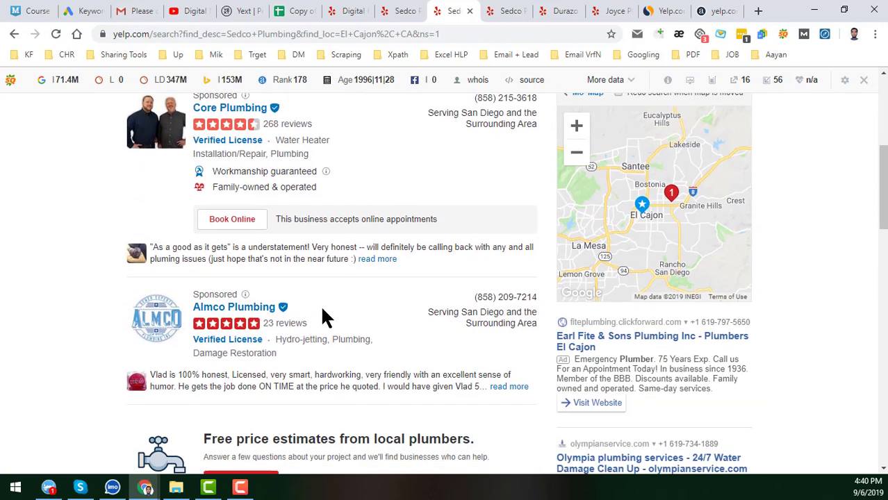
{"action": "scroll", "coordinate": [299, 310], "scroll_direction": "down", "scroll_amount": 5}
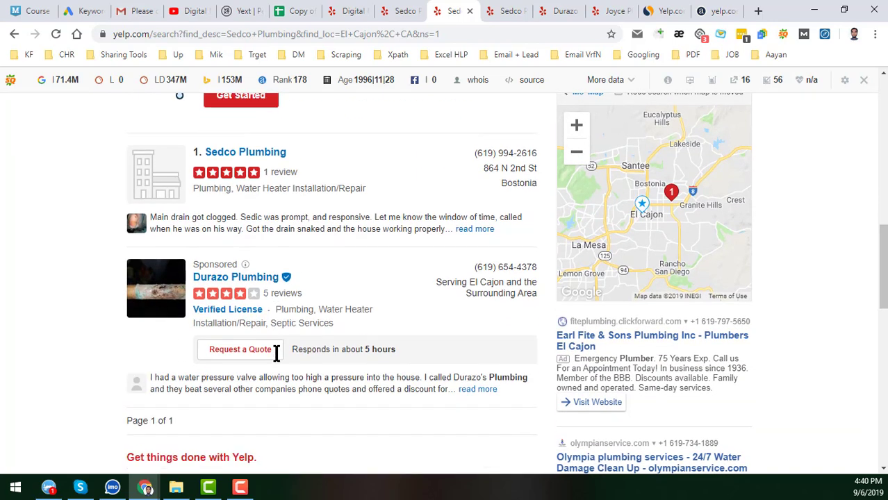
{"action": "scroll", "coordinate": [341, 327], "scroll_direction": "up", "scroll_amount": 10}
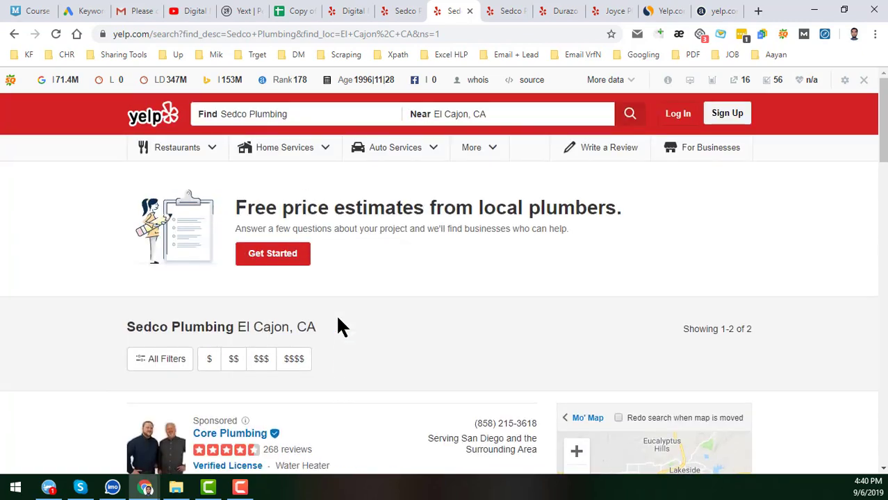
{"action": "left_click", "coordinate": [355, 11]}
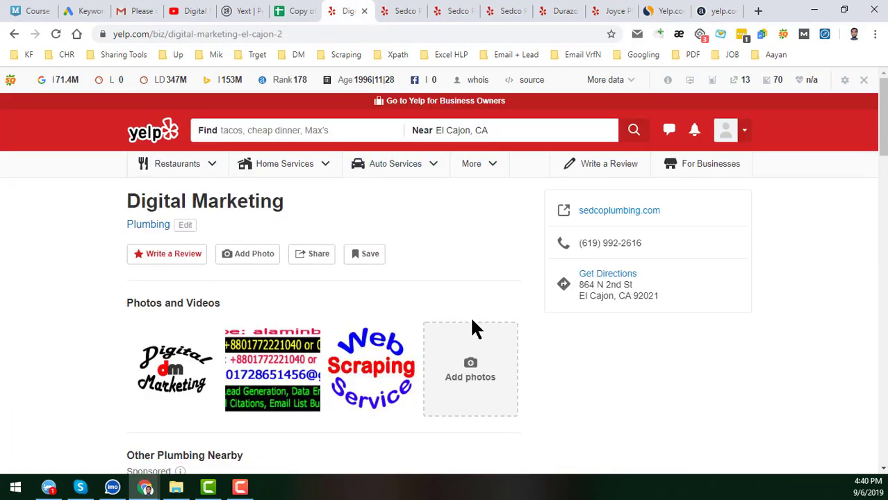